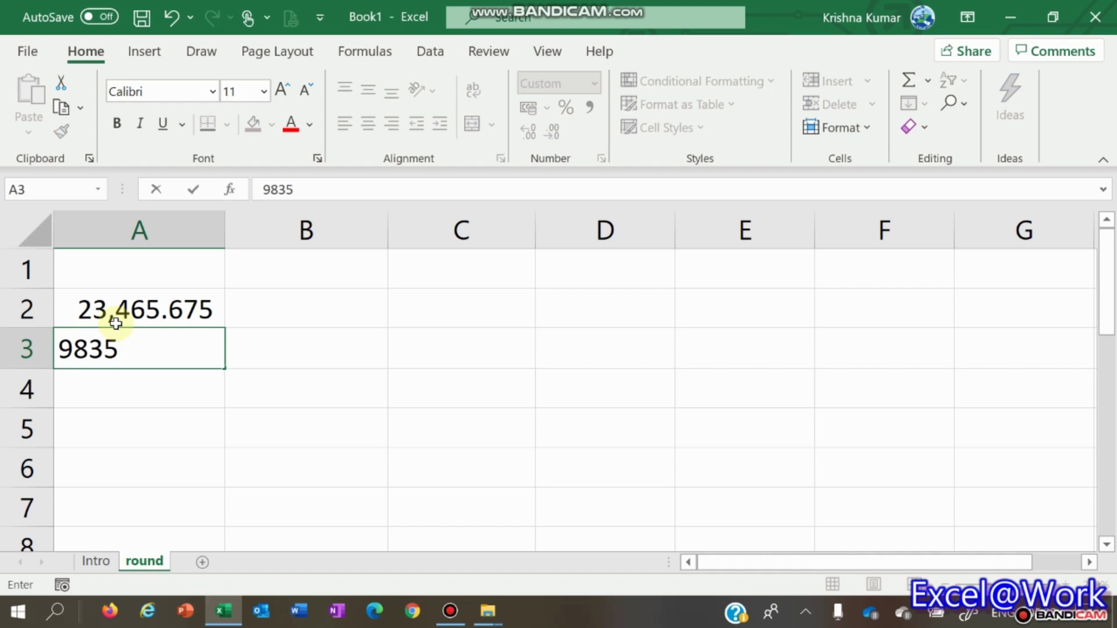
- Complete the entry in cell A3 as 98354.583
text(4.)
text(5)
text(83)
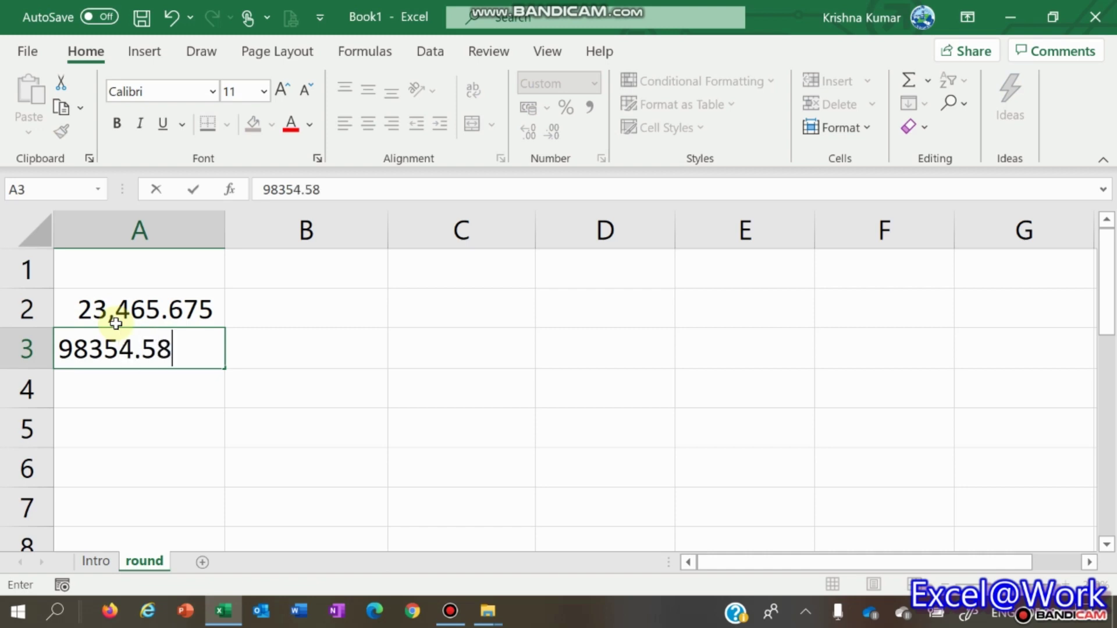
key(Return)
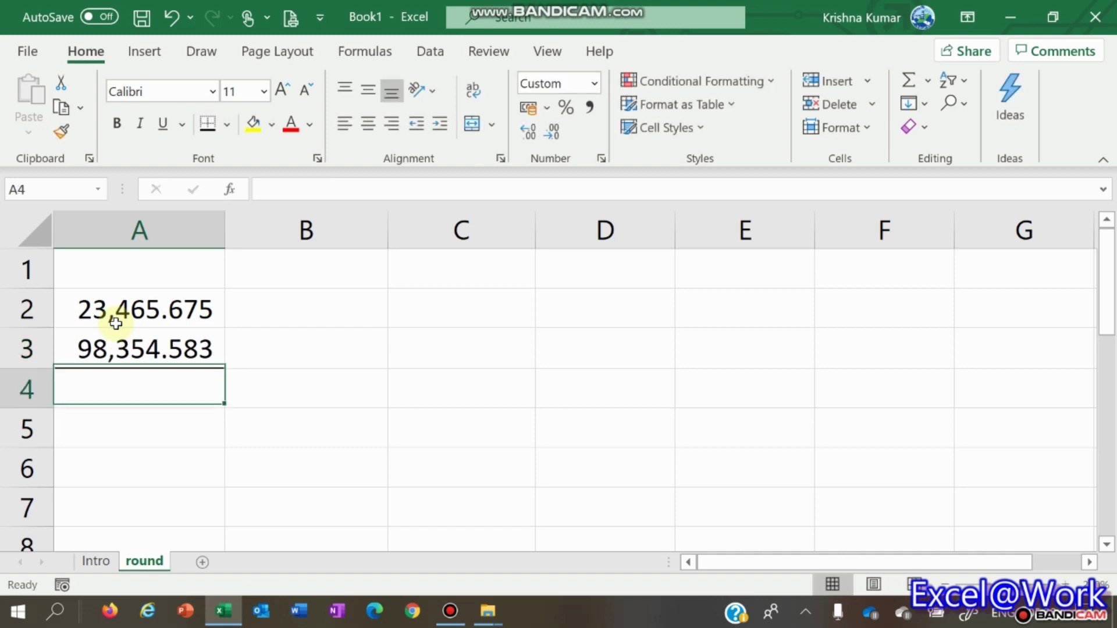
- Enter the formula =A3+A2 in cell A4 to add the two amounts above
key(Up)
key(Up)
key(Down)
key(Down)
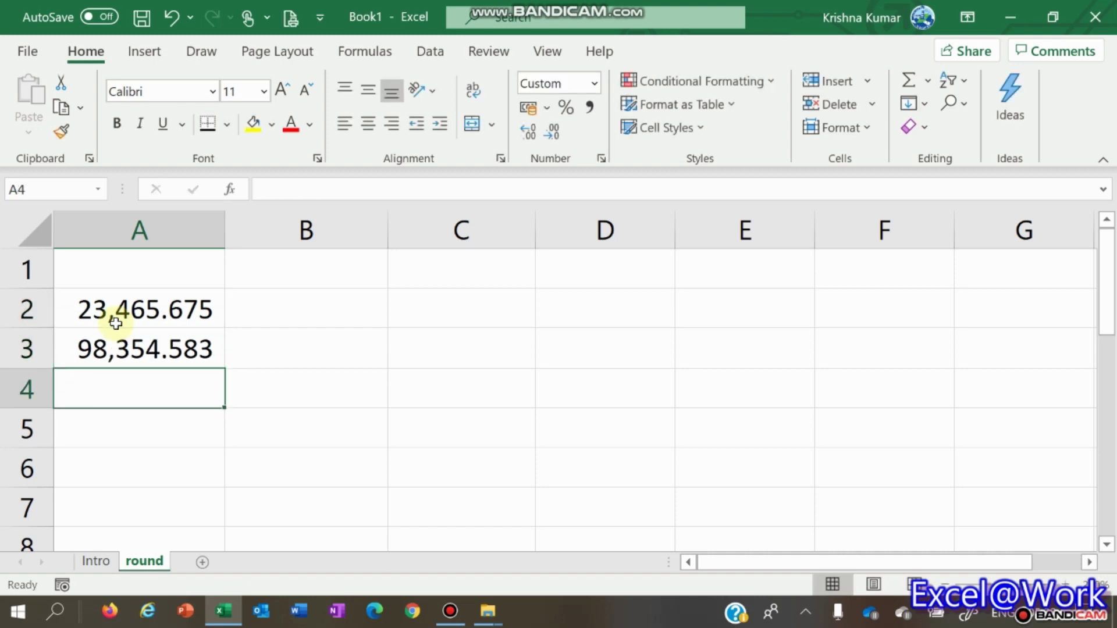
text(=)
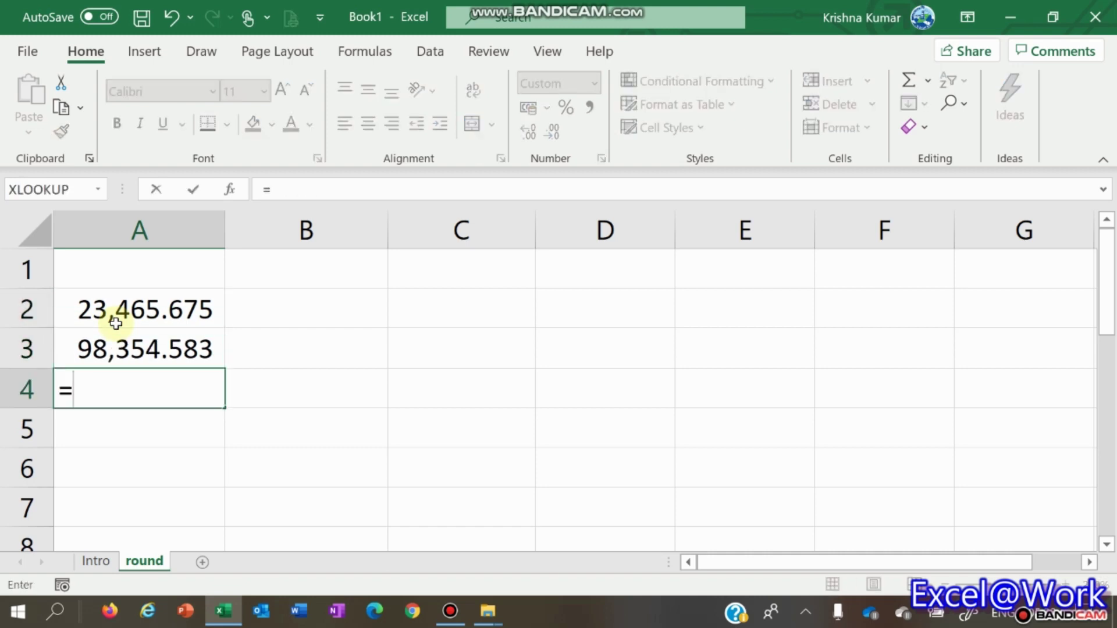
key(Up)
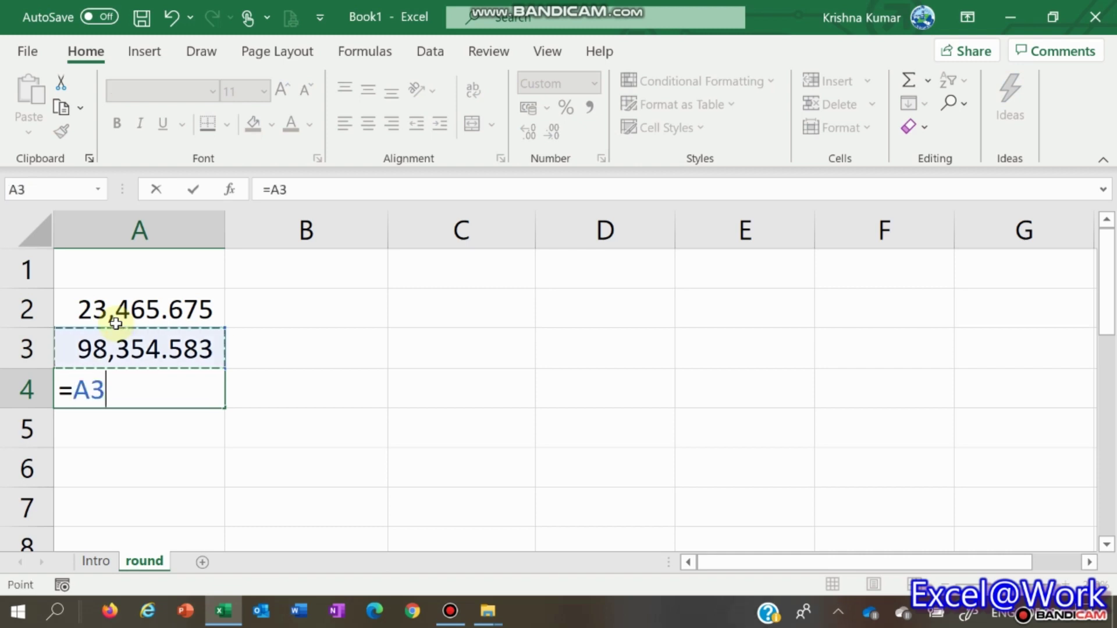
text(+)
key(Up)
key(Up)
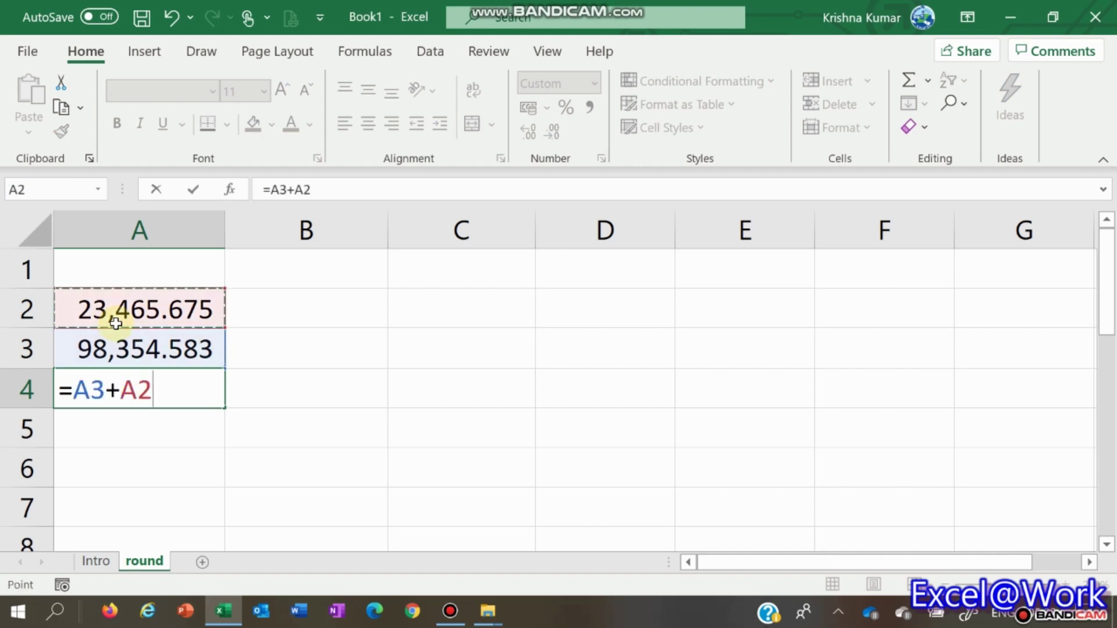
key(Return)
- Examine the two amounts and their sum in cells A2 to A4
key(Up)
key(Up)
key(Up)
key(Down)
key(Down)
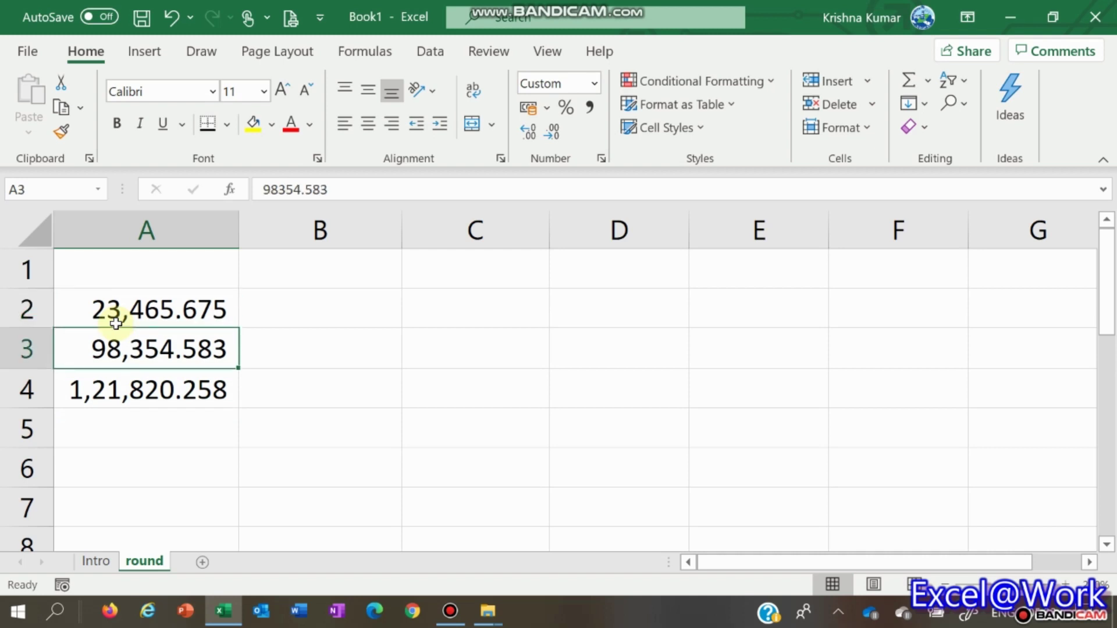
key(Up)
key(Up)
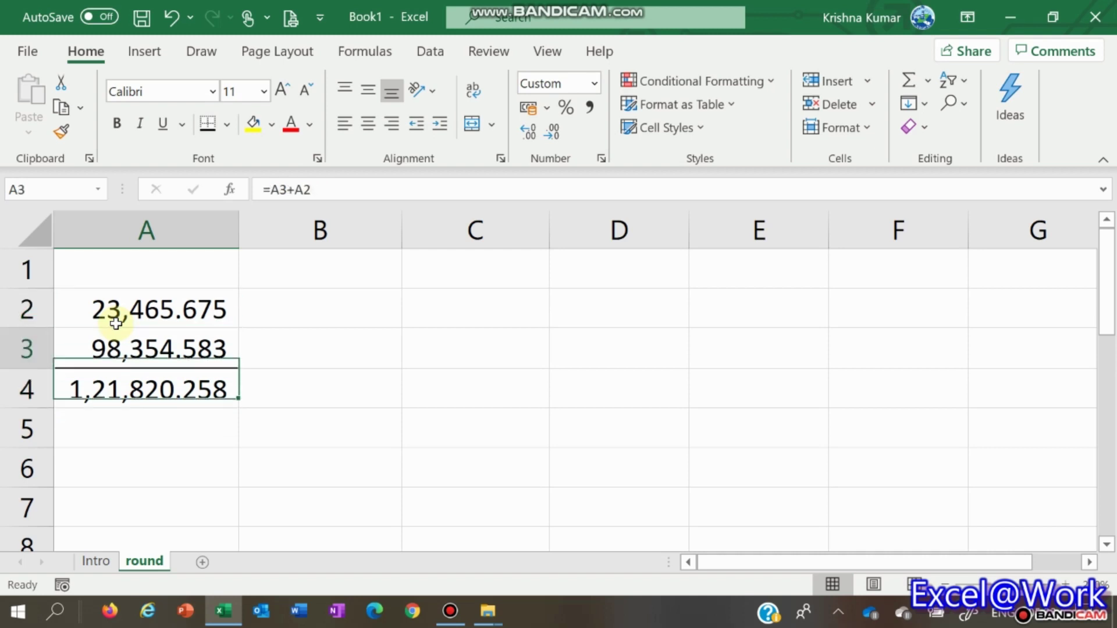
key(Down)
key(Up)
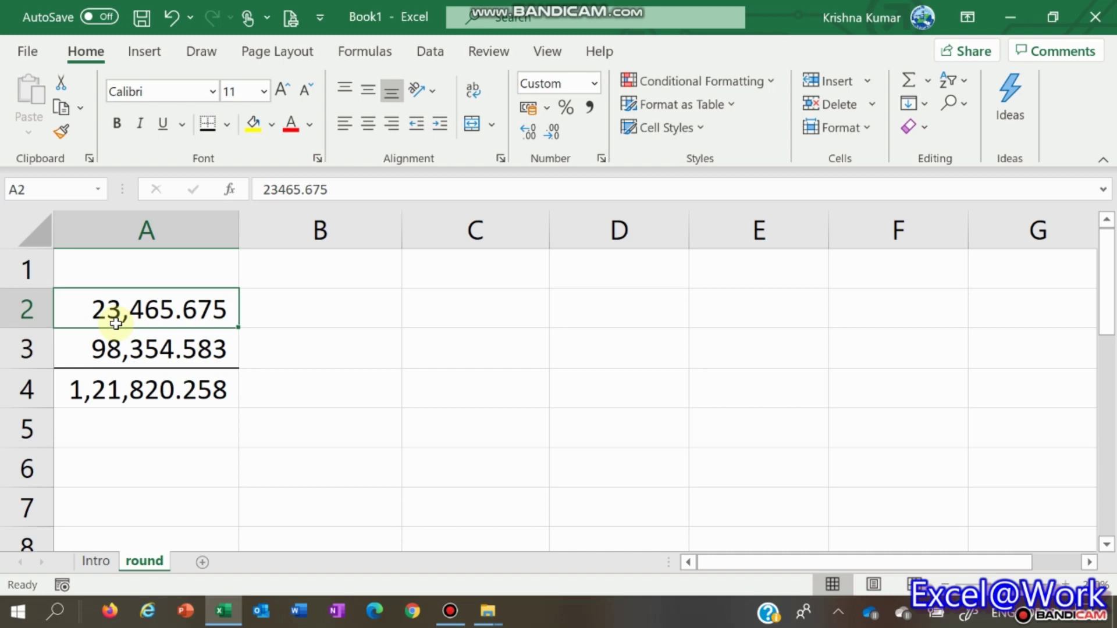
- Link cells B2 and B3 to the original amounts with the formulas =A2 and =A3
key(Right)
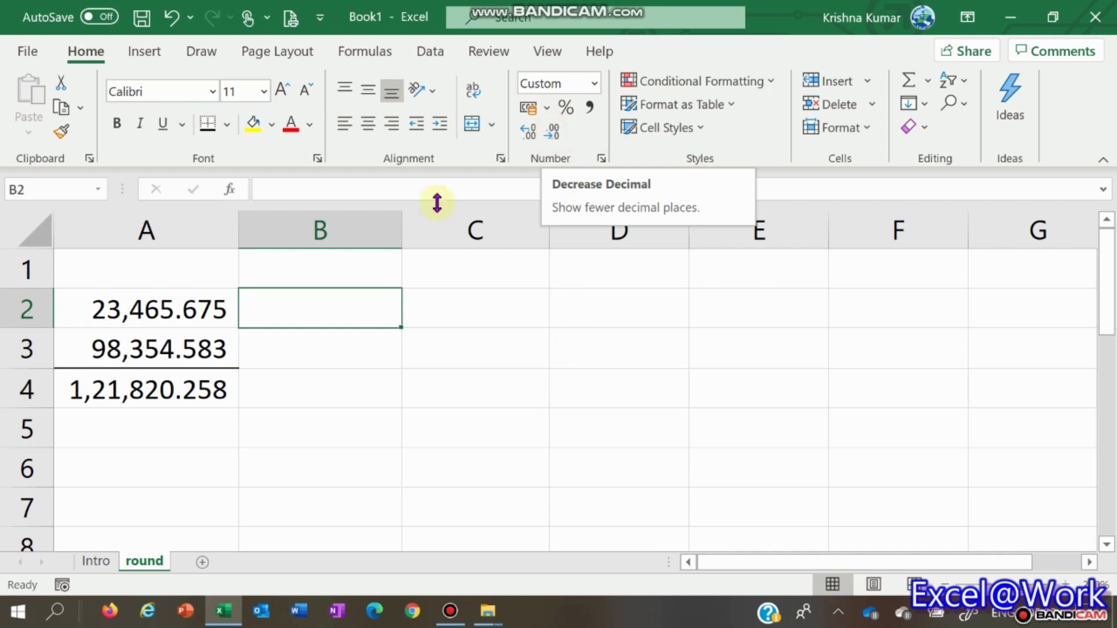
text(=)
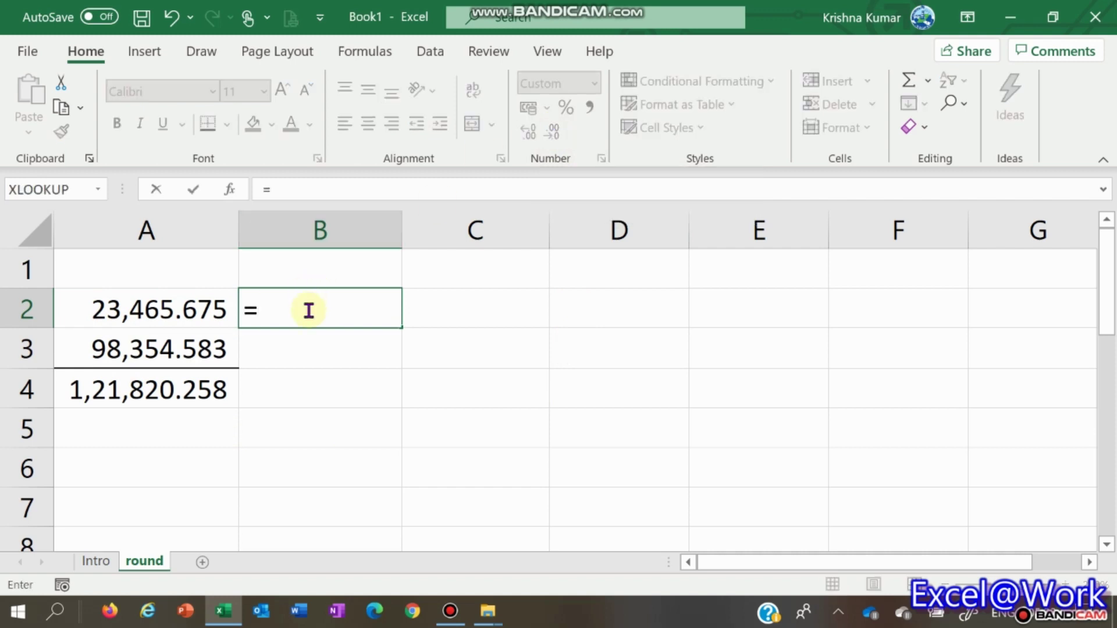
key(Left)
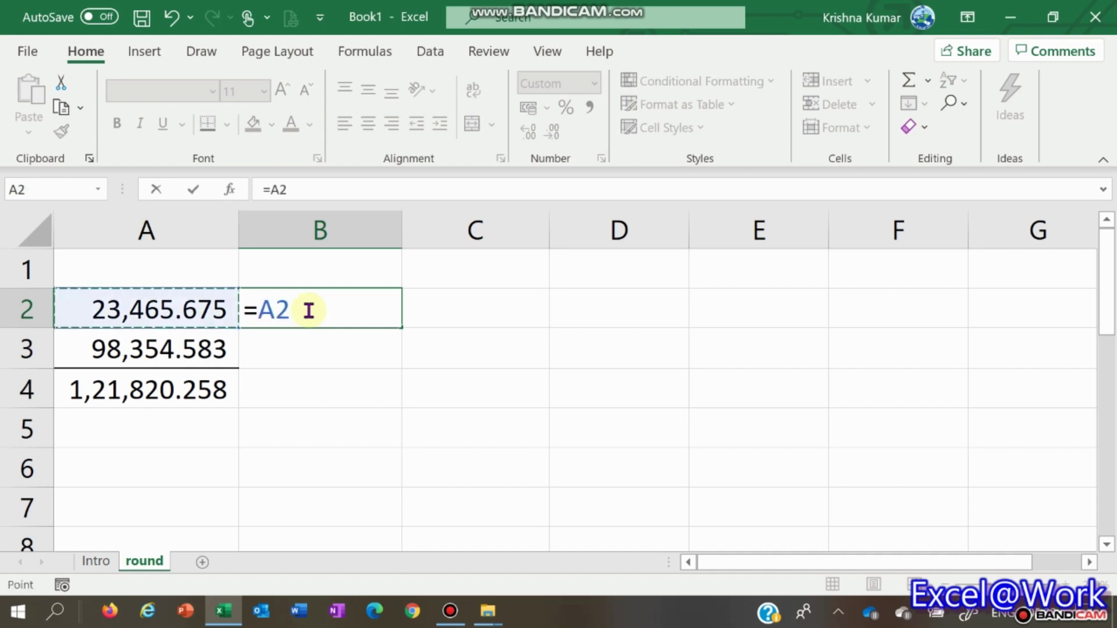
key(Return)
click(308, 310)
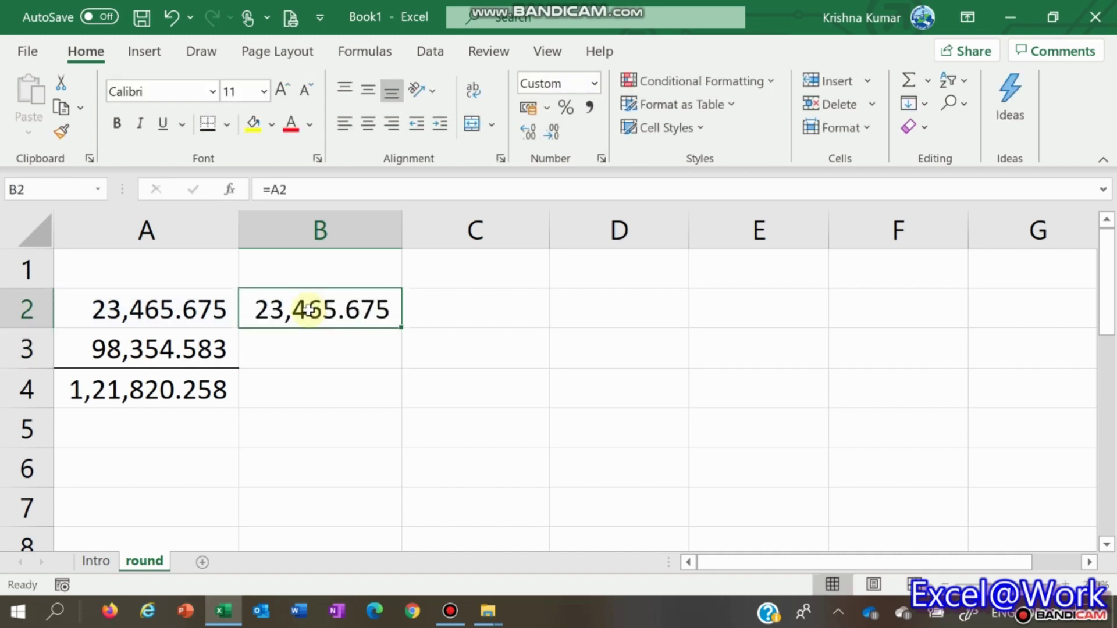
key(Down)
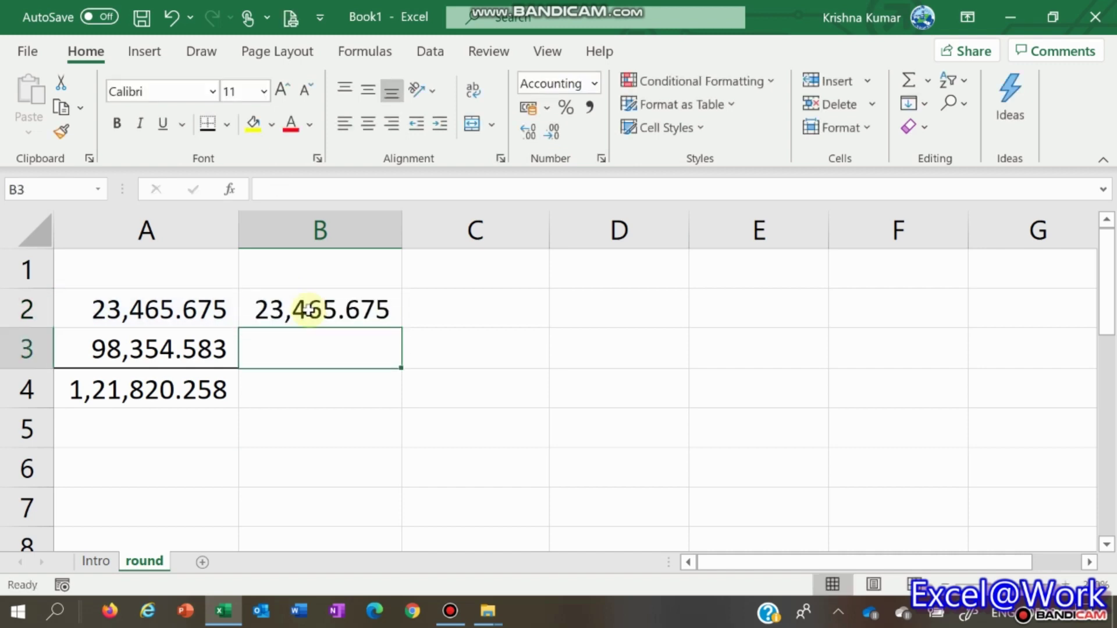
text(=)
key(Left)
key(Return)
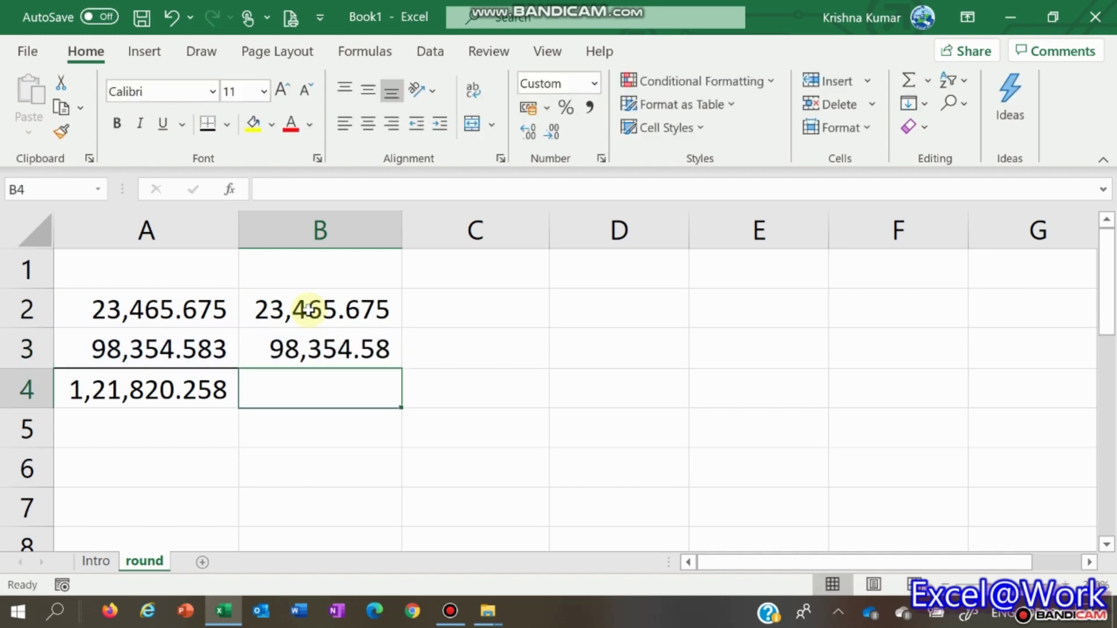
- Reduce the displayed decimals of cells B2 and B3 to zero decimal places
click(308, 309)
key(Down)
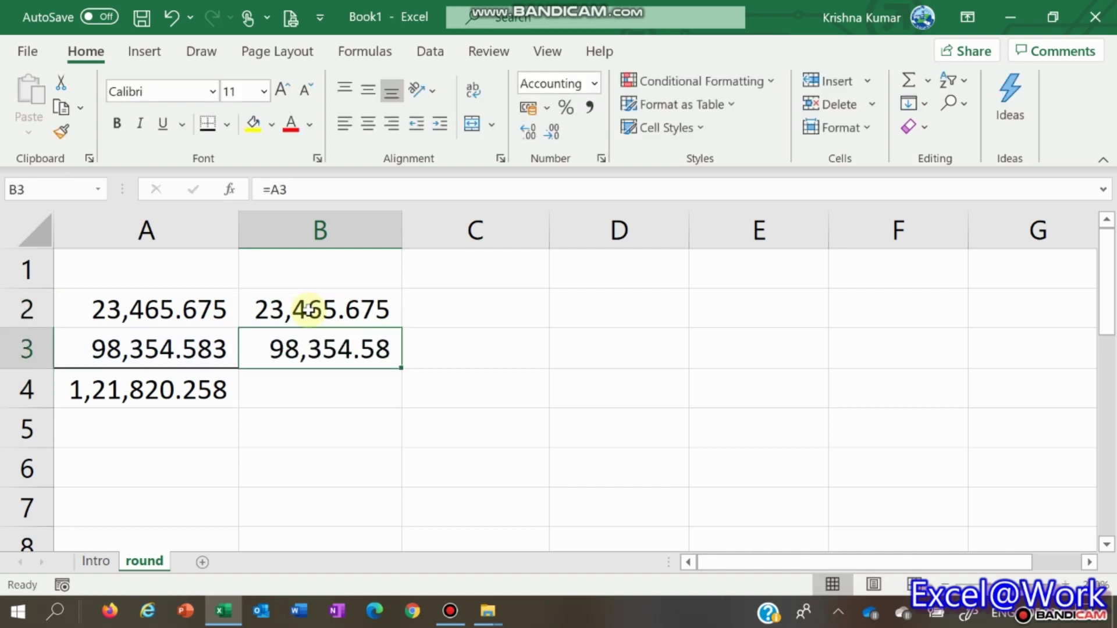
click(308, 309)
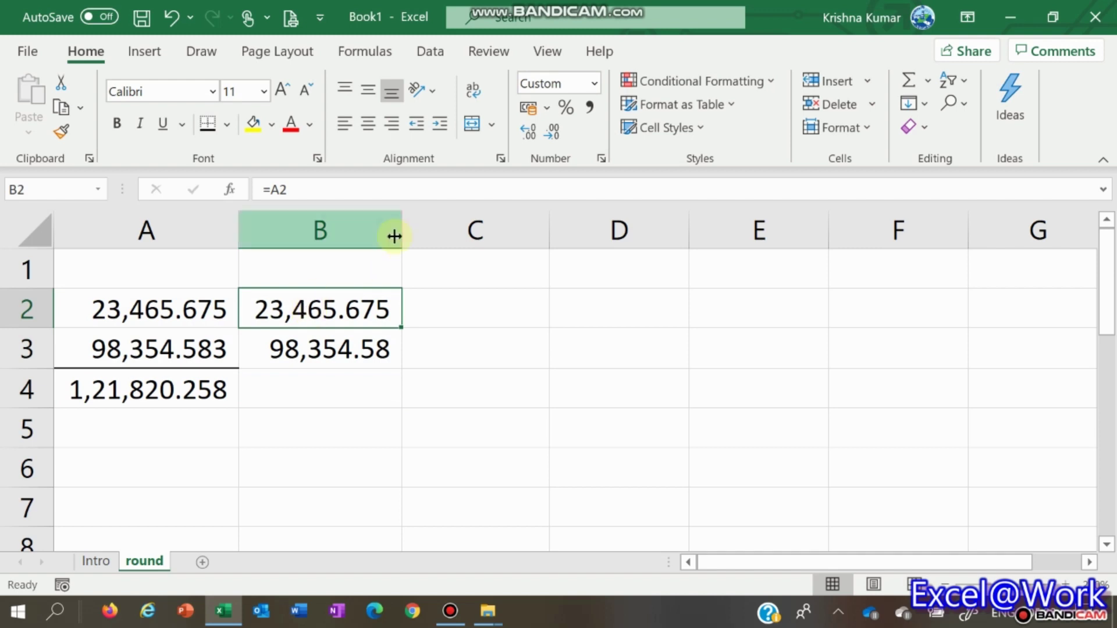
click(553, 133)
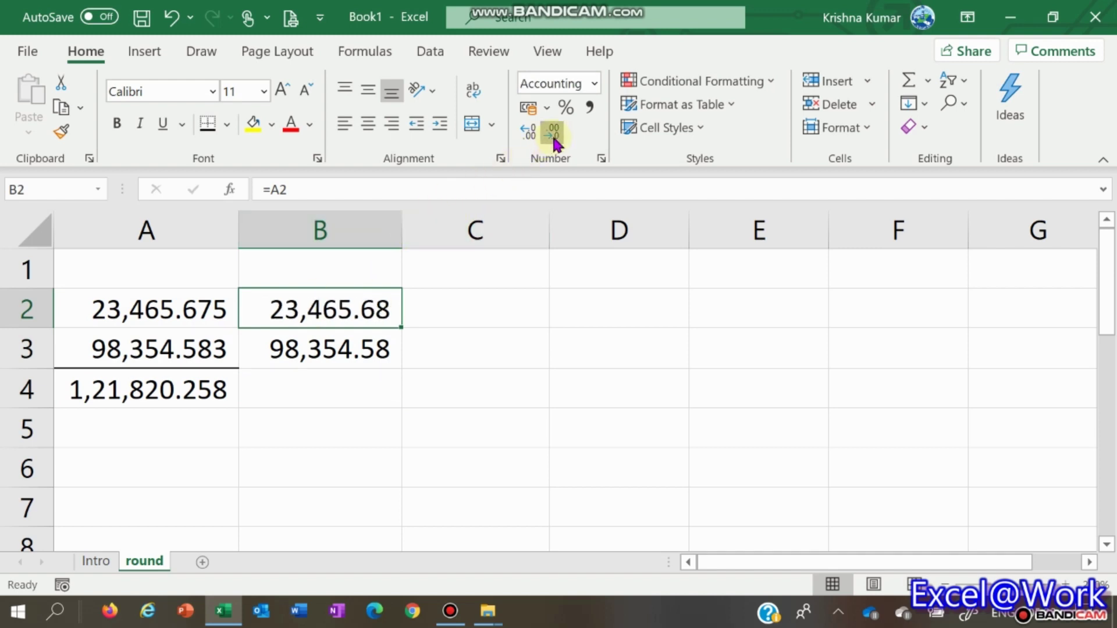
click(552, 133)
click(552, 133)
key(Down)
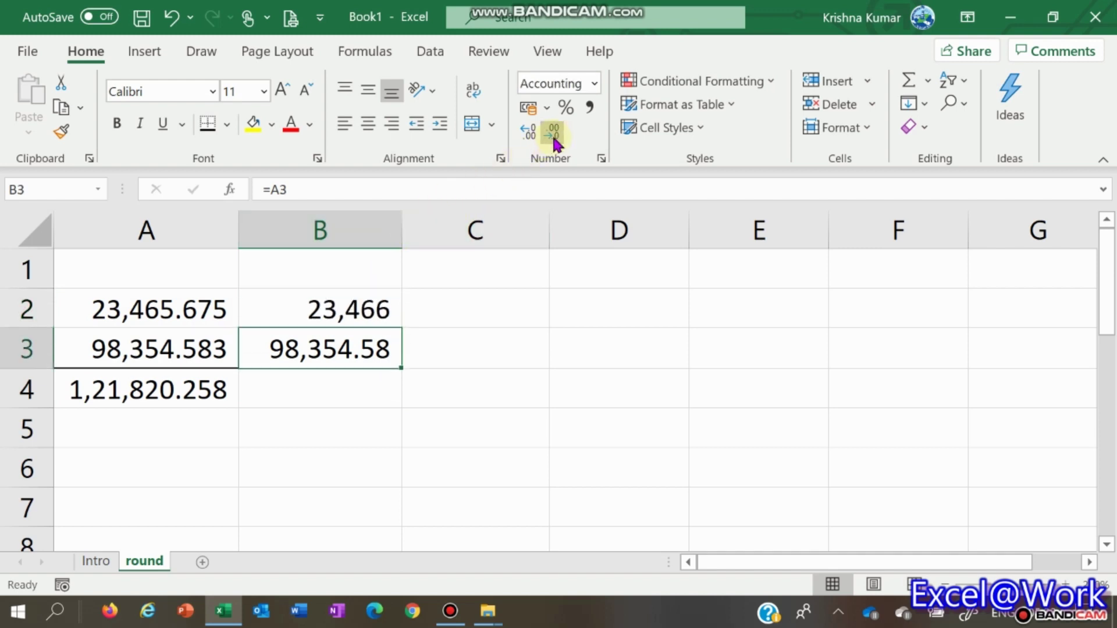
click(553, 132)
click(553, 133)
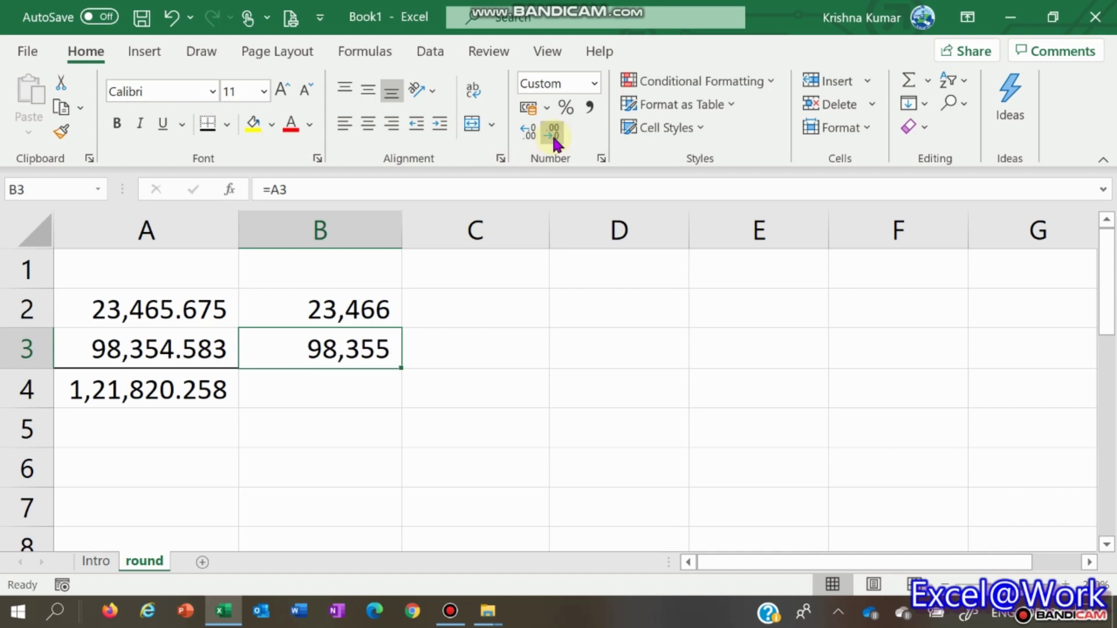
- Compare the original amounts in A2 and A3 with their whole-number display in B2 and B3
key(Up)
key(Left)
key(Right)
key(Left)
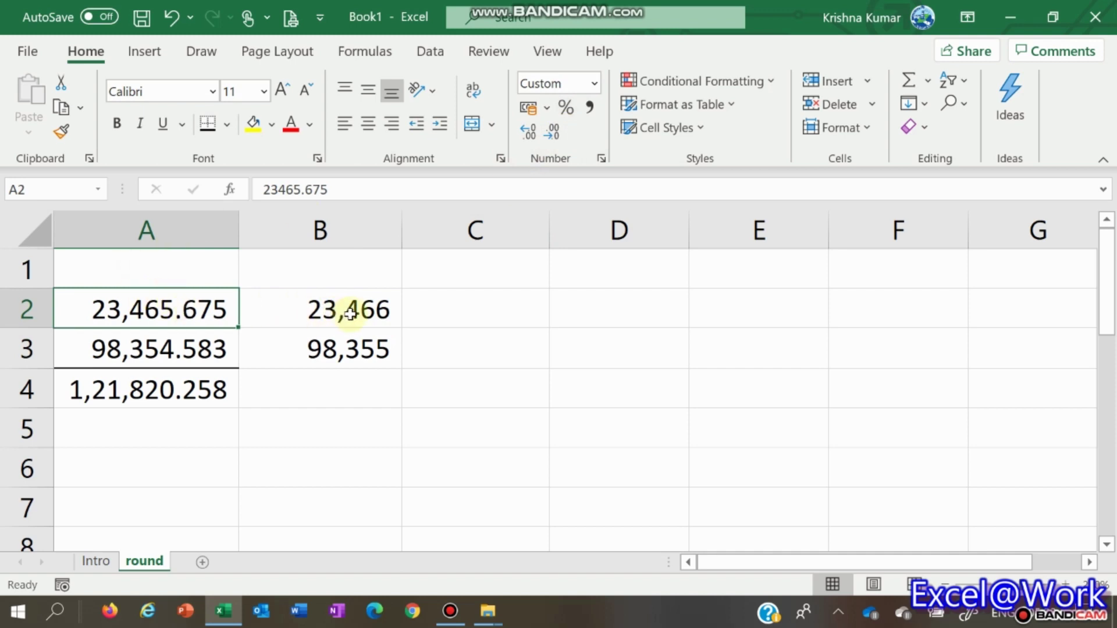
click(177, 353)
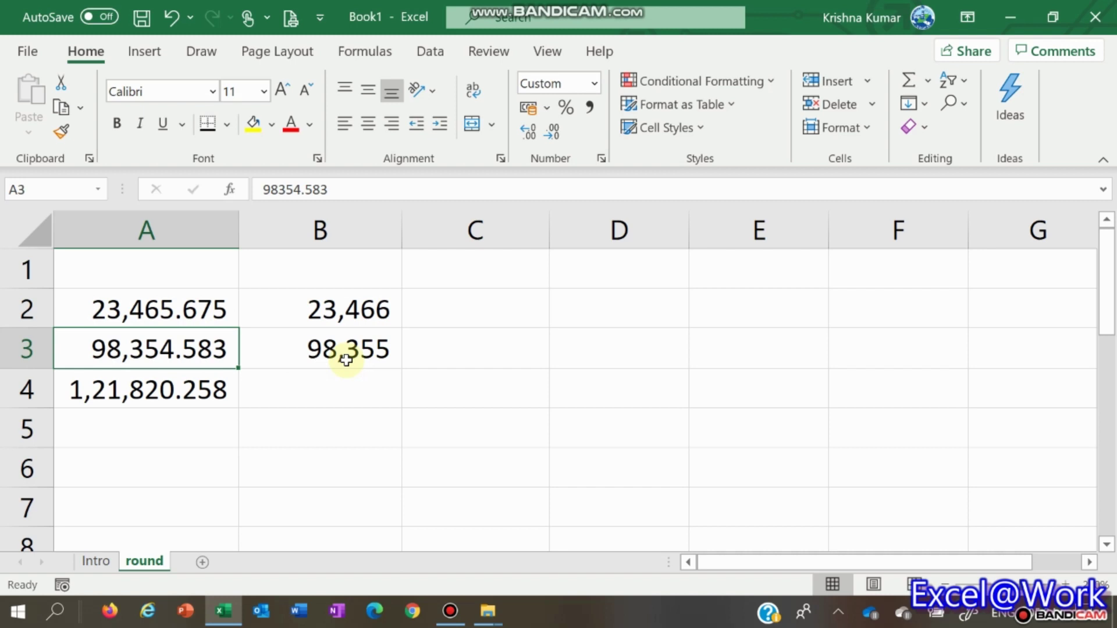
key(Right)
key(Up)
key(Down)
key(Down)
- Copy the sum formula from A4 into B4 and display B4 with zero decimal places
key(Left)
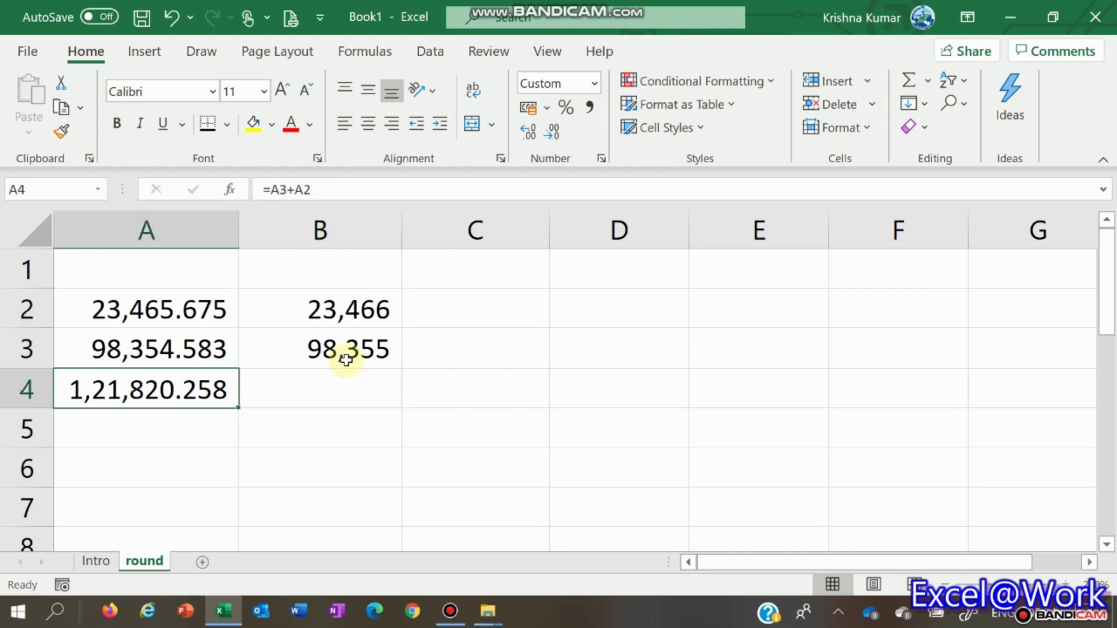
key(ctrl+c)
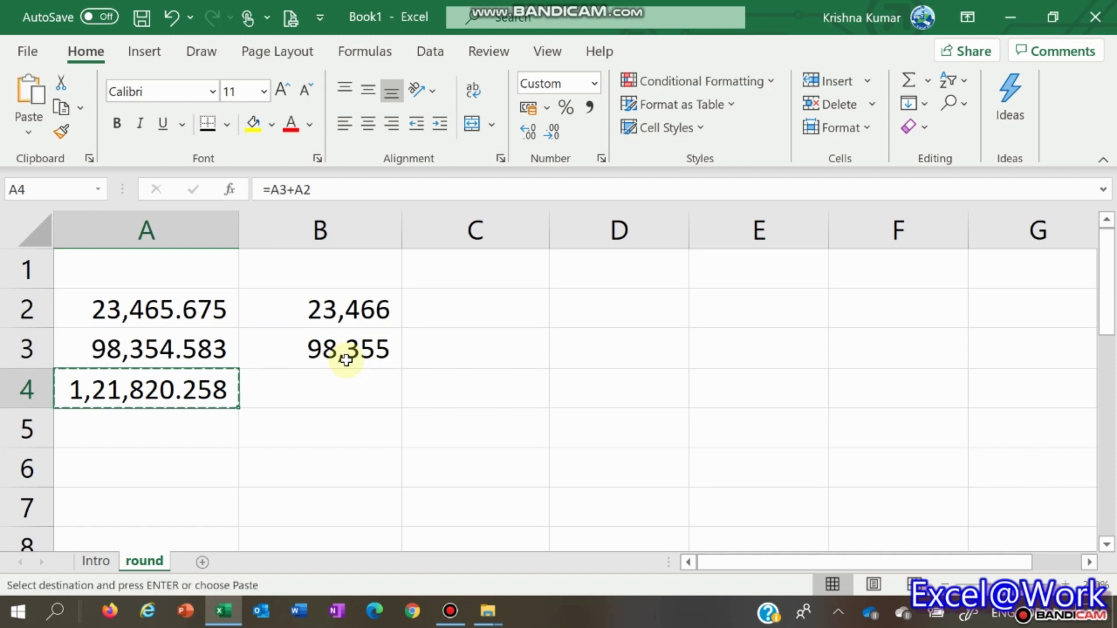
key(Right)
key(Return)
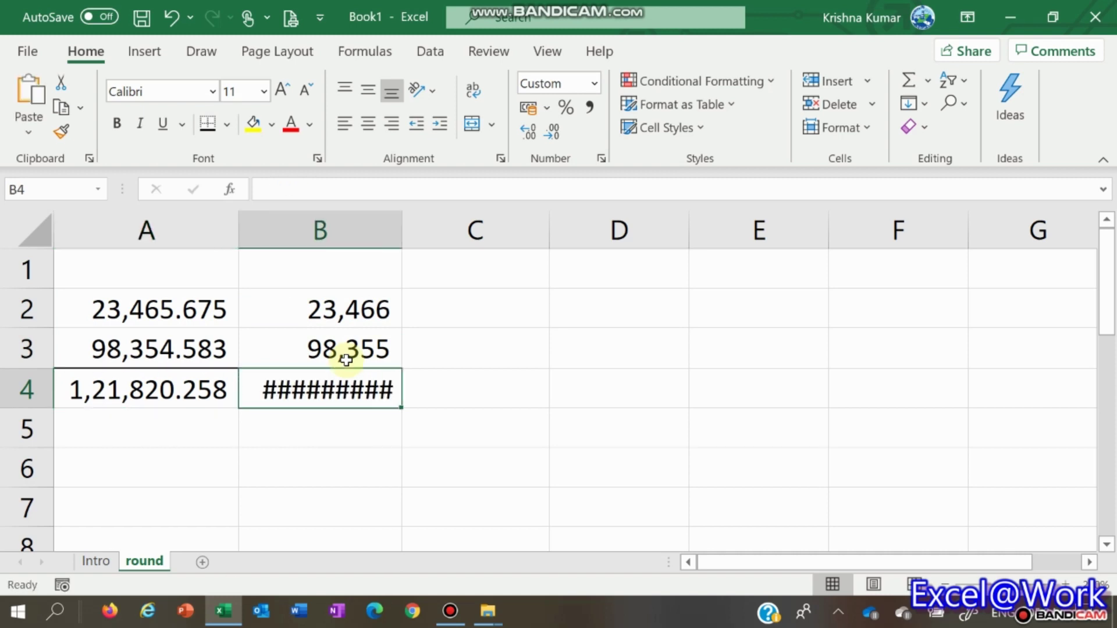
click(553, 141)
click(553, 141)
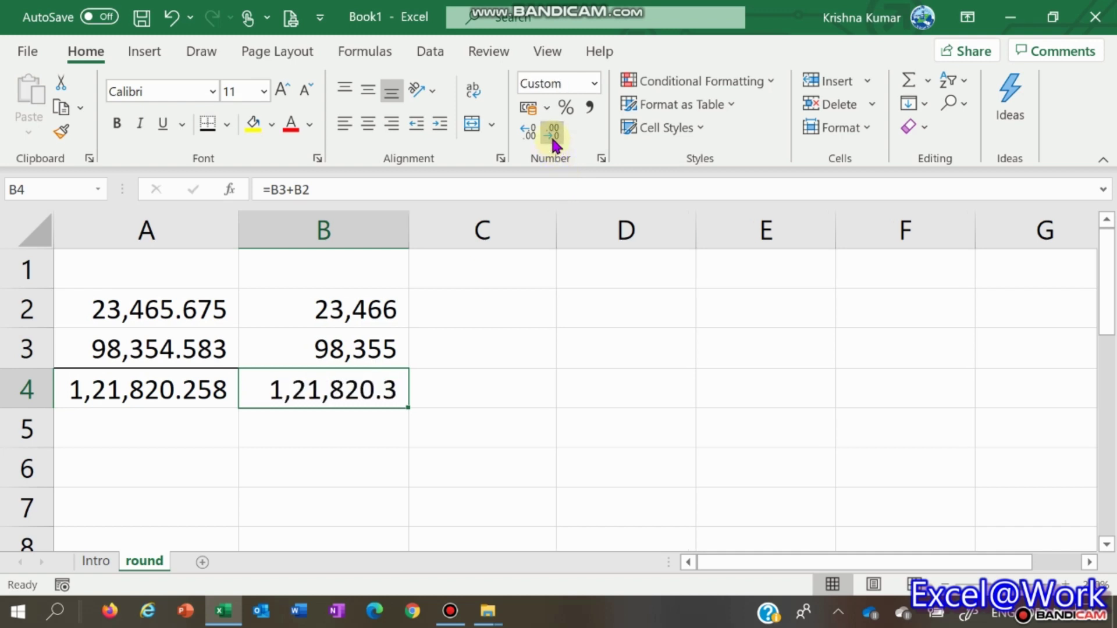
click(552, 141)
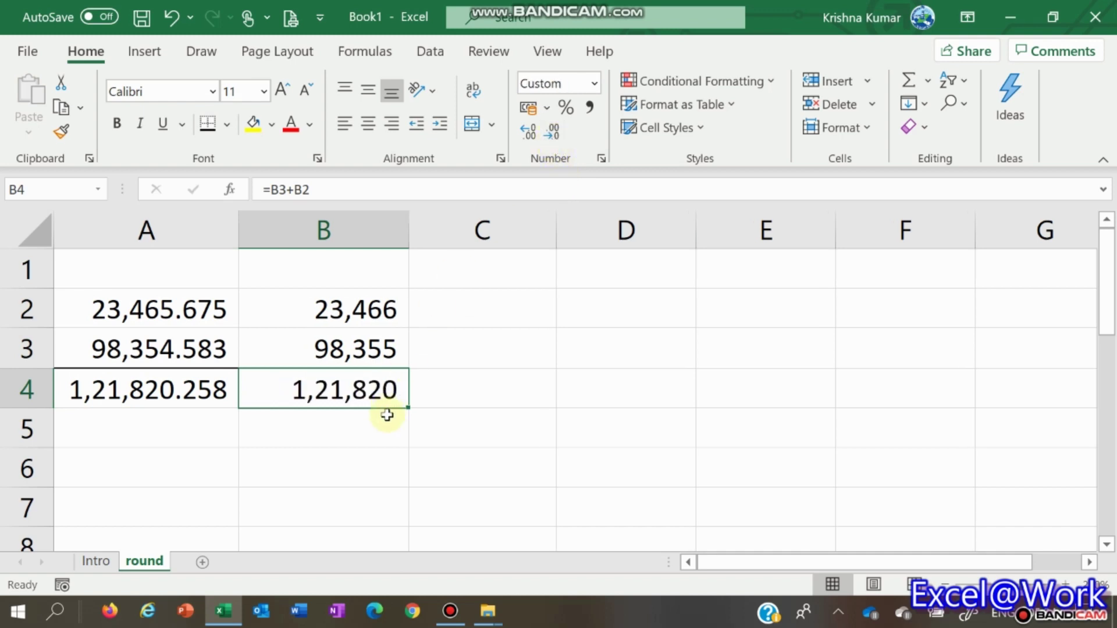
- Check whether the displayed amounts in B2 and B3 add up to the displayed total in B4
key(Down)
key(Up)
key(Up)
key(Up)
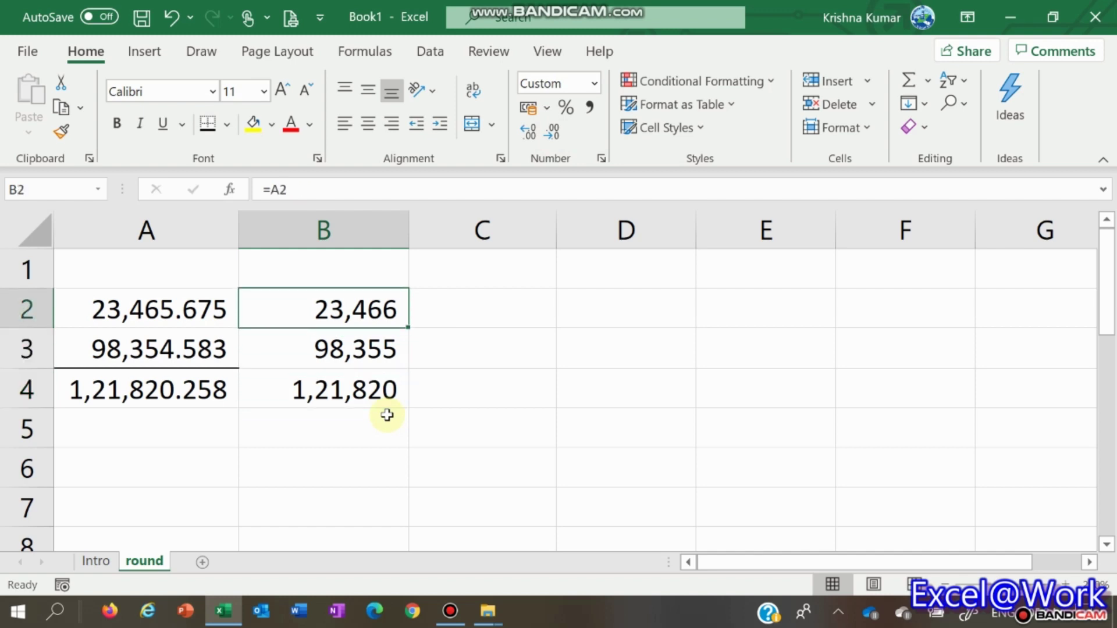
key(Down)
key(Up)
key(Down)
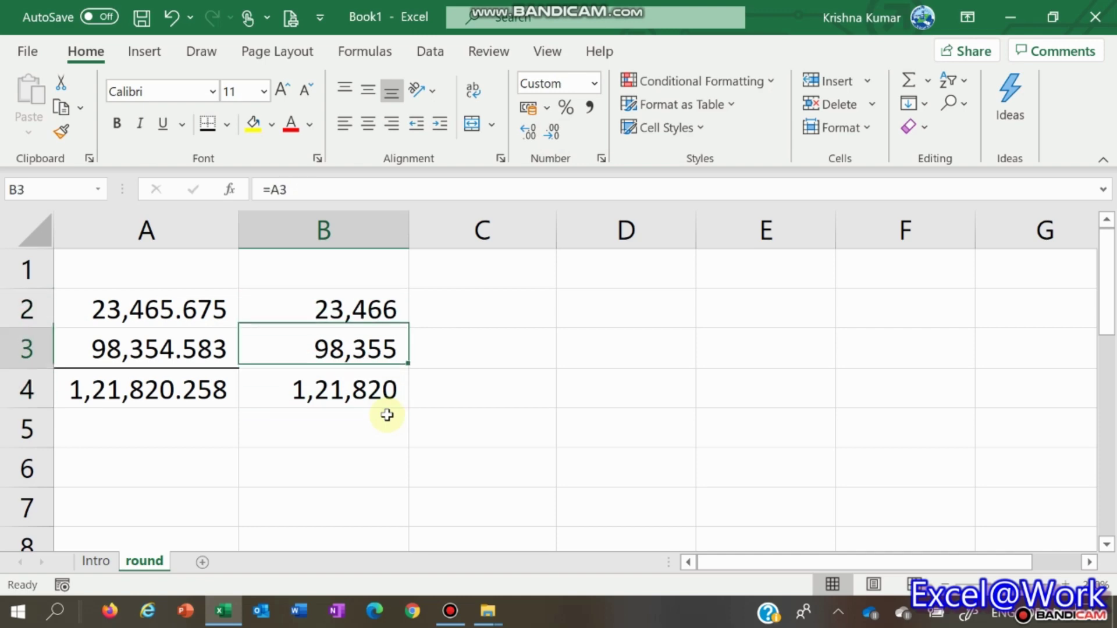
key(Down)
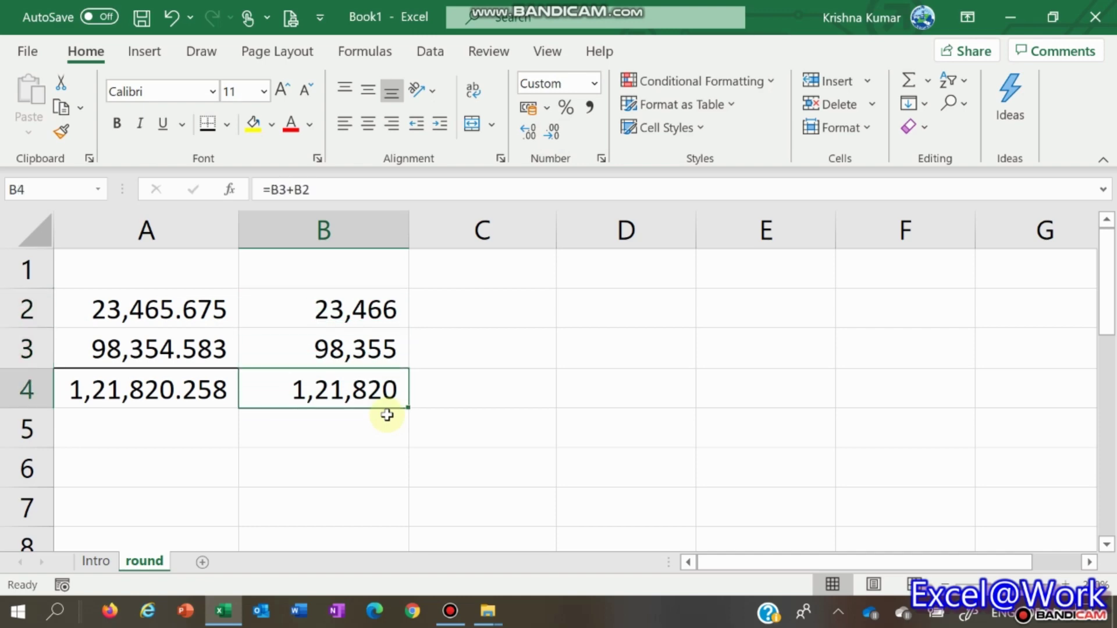
key(Up)
key(Up)
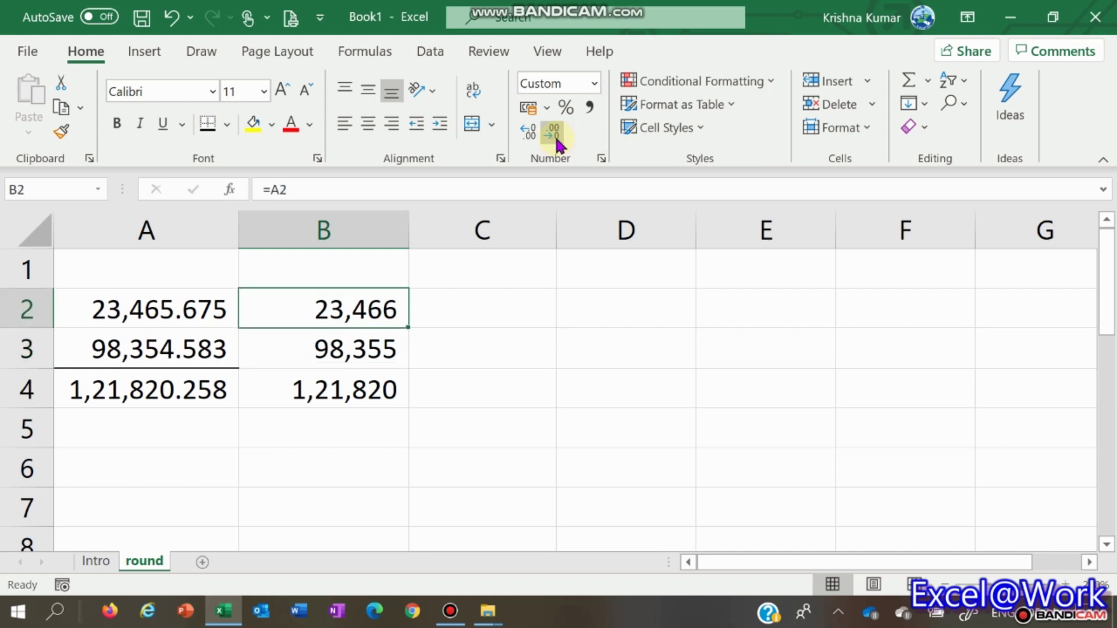
- Enter a formula in C2 that rounds the amount in A2 to zero digits, =ROUND(A2,0)
key(Right)
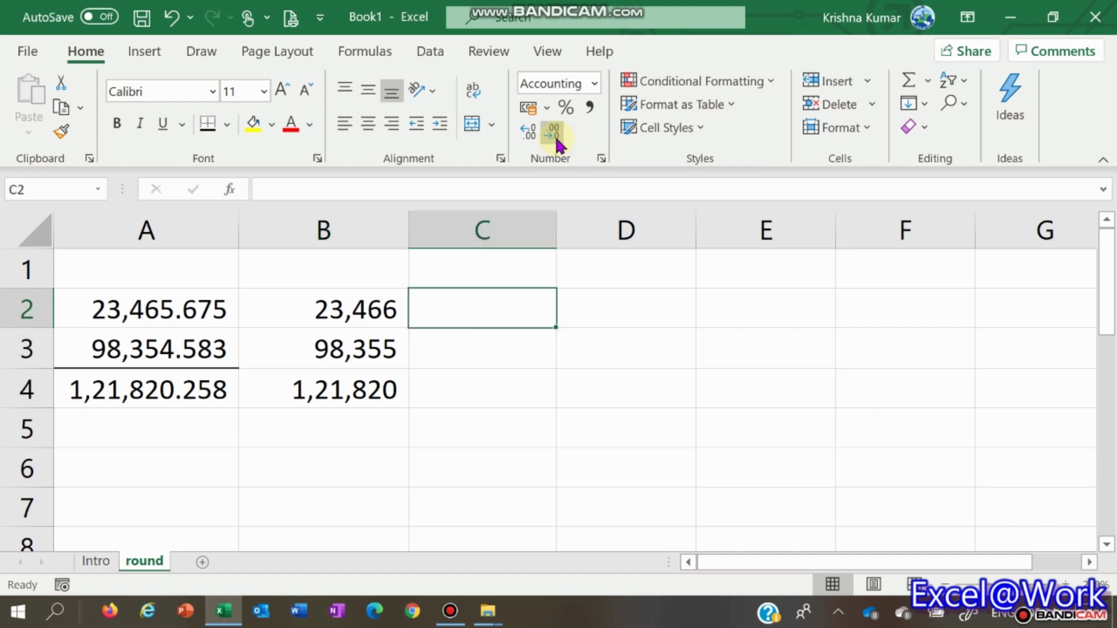
text(=round)
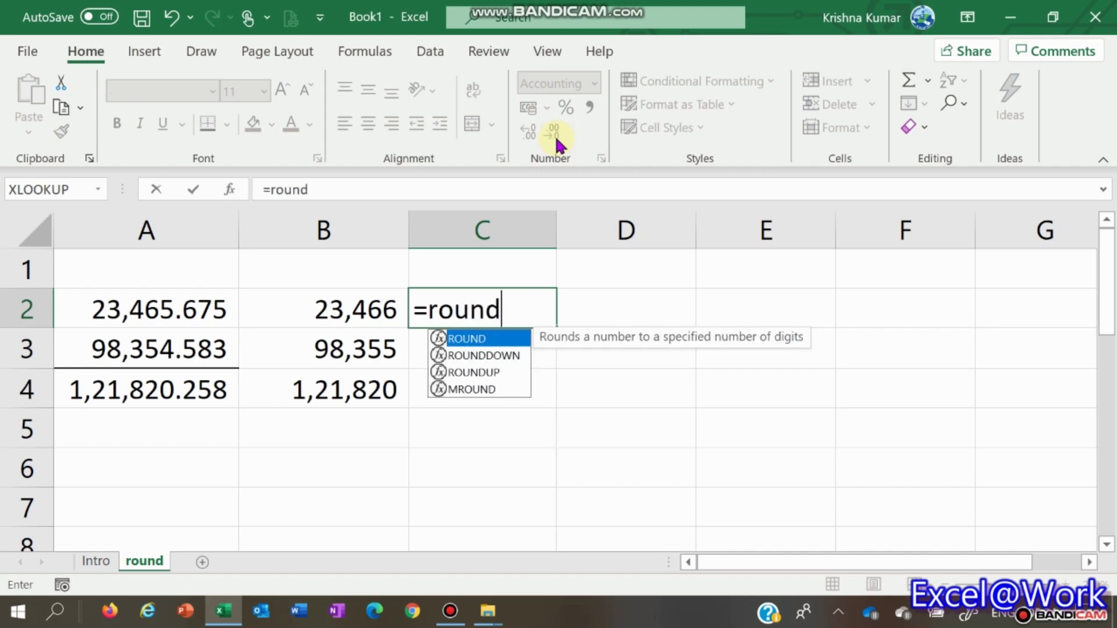
text(()
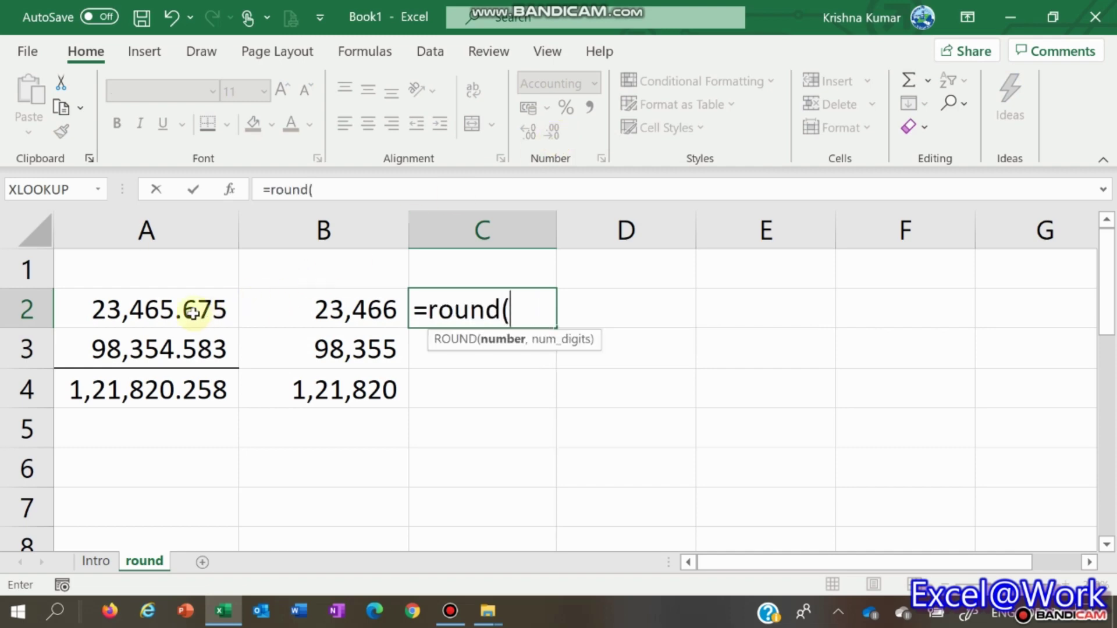
click(167, 315)
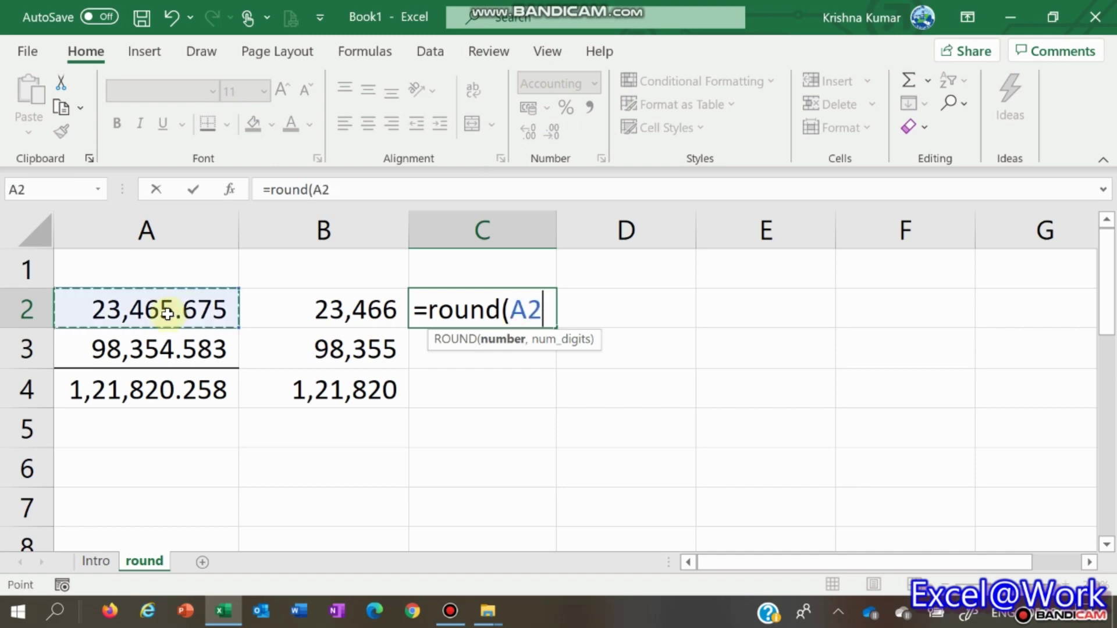
text(,)
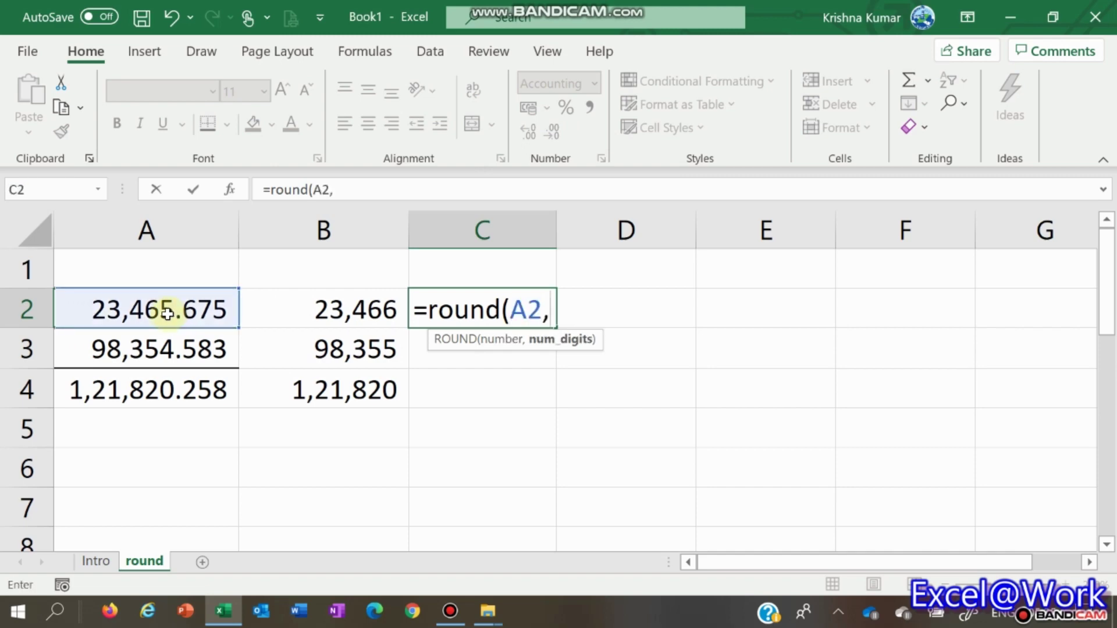
text(466.00)
key(Return)
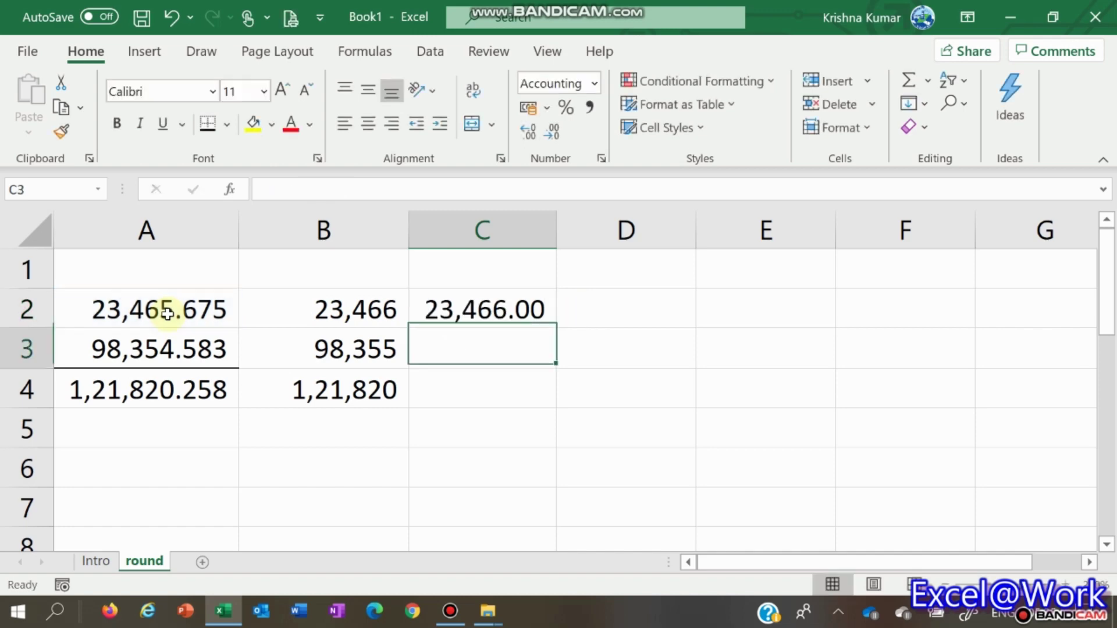
- Display the rounded amount in C2 with zero decimal places
key(Up)
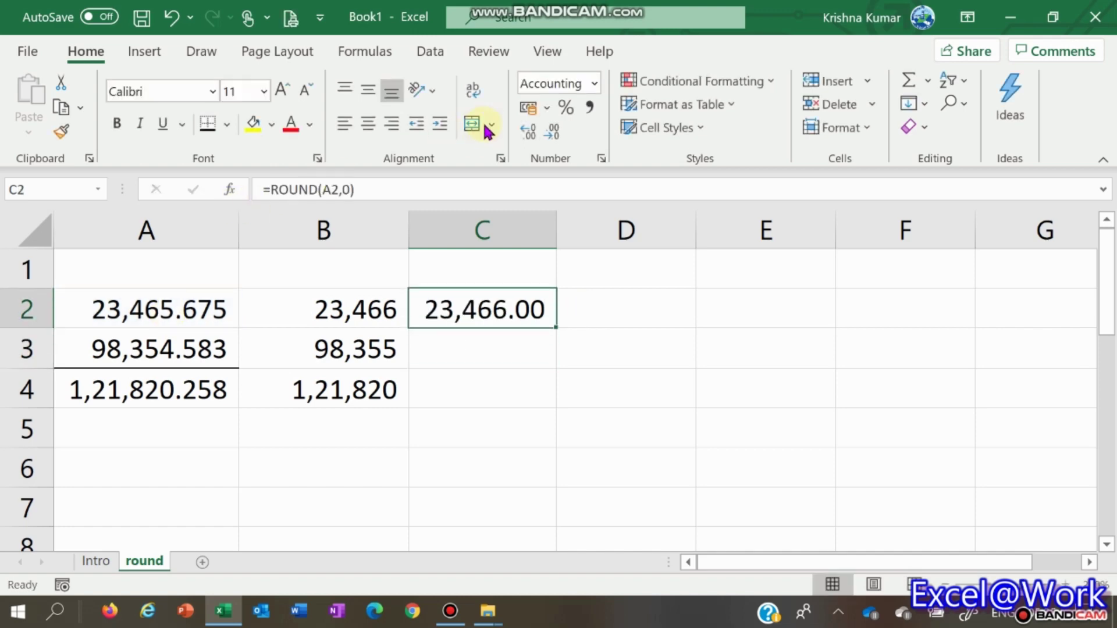
click(552, 131)
click(553, 131)
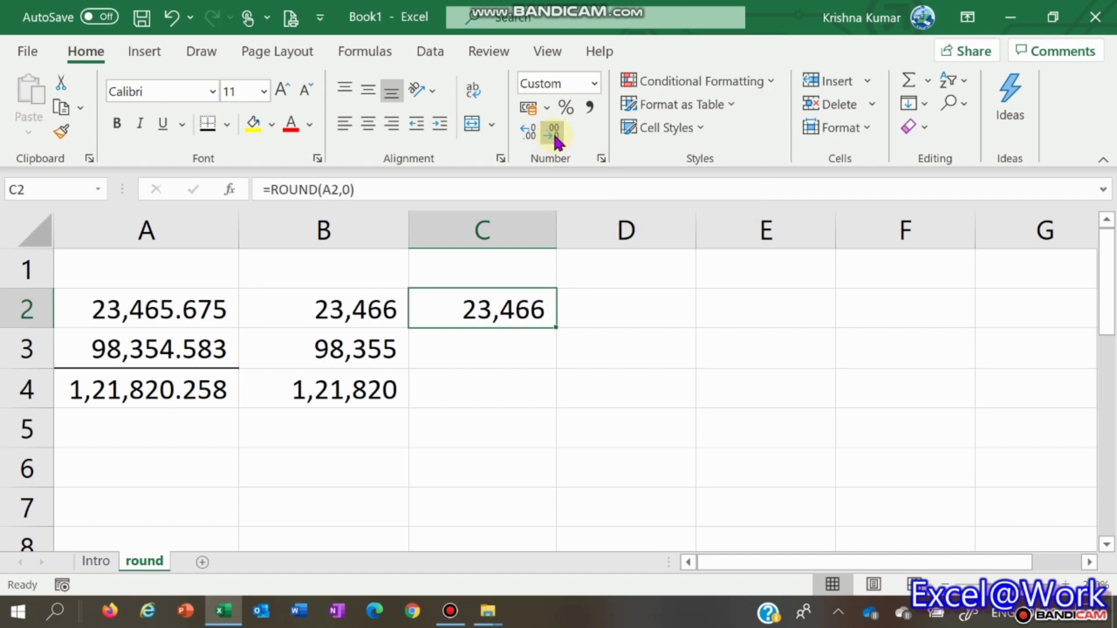
- Compare the formula behind the formatted amount in B2 with the ROUND formula in C2
key(Left)
key(Right)
key(Left)
key(Right)
key(Left)
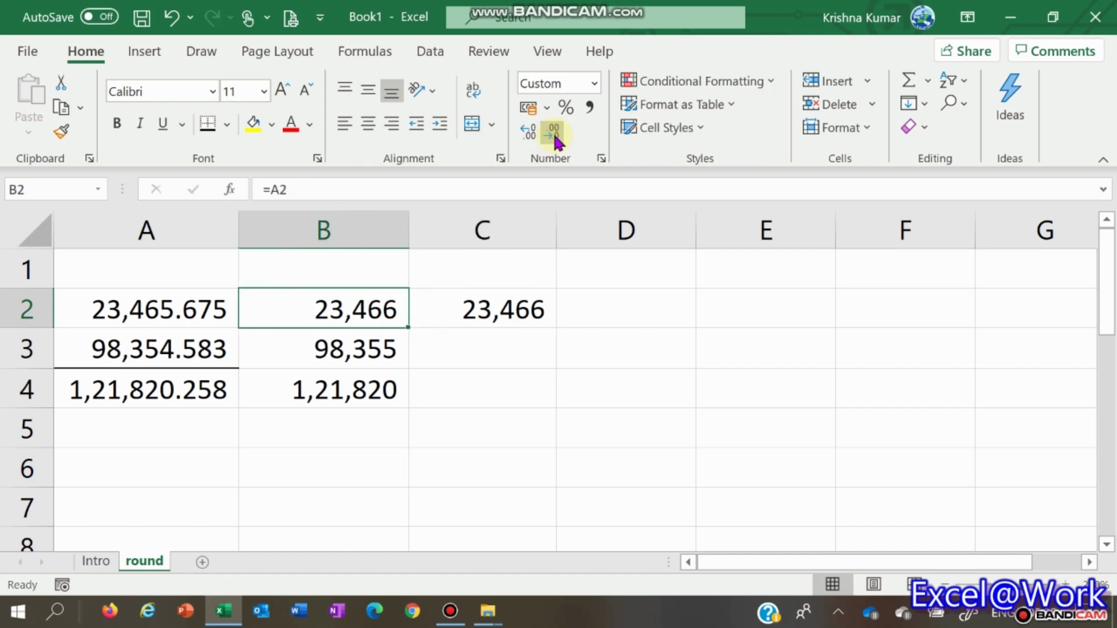
key(Right)
key(Left)
key(Right)
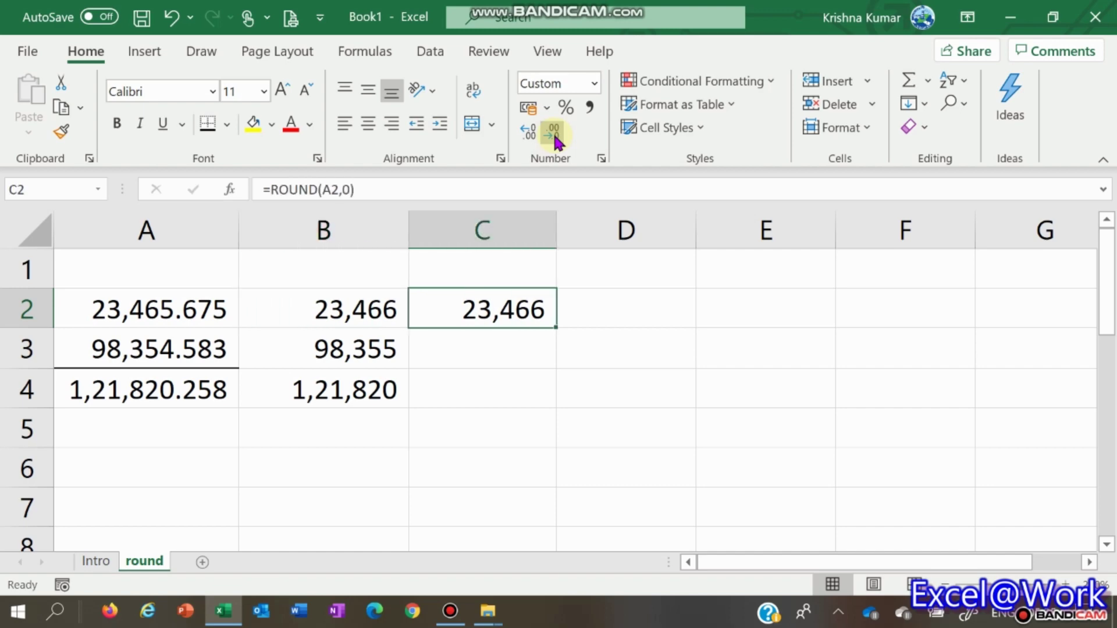
key(Left)
key(Right)
- Copy the ROUND formula from C2 into C3 and check it against the formula in B3
key(ctrl+c)
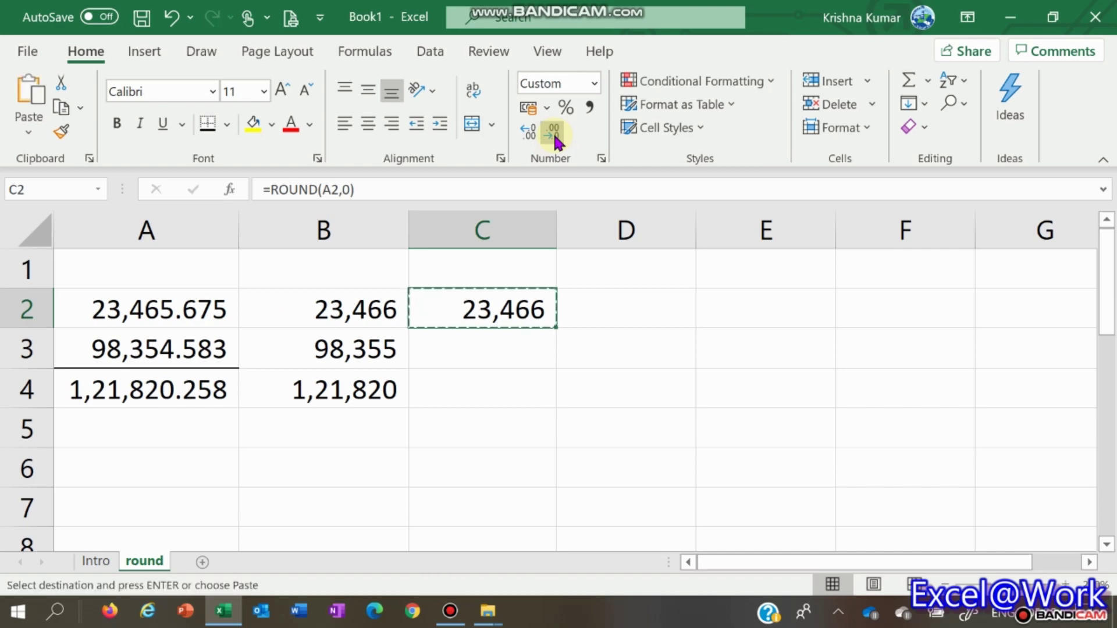
key(Down)
key(Return)
key(Left)
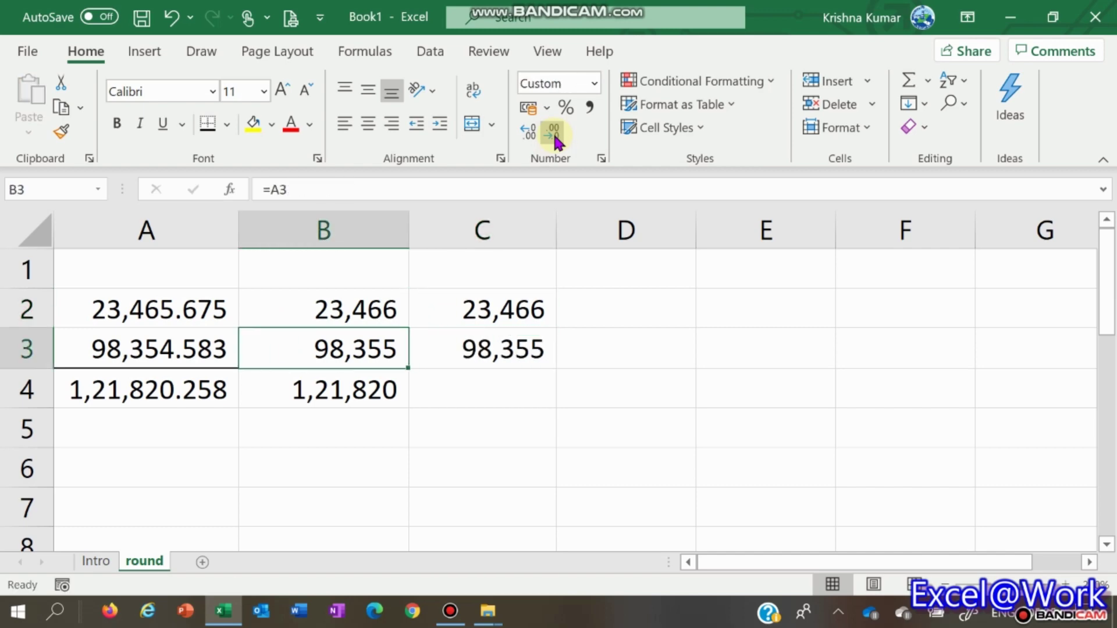
key(Right)
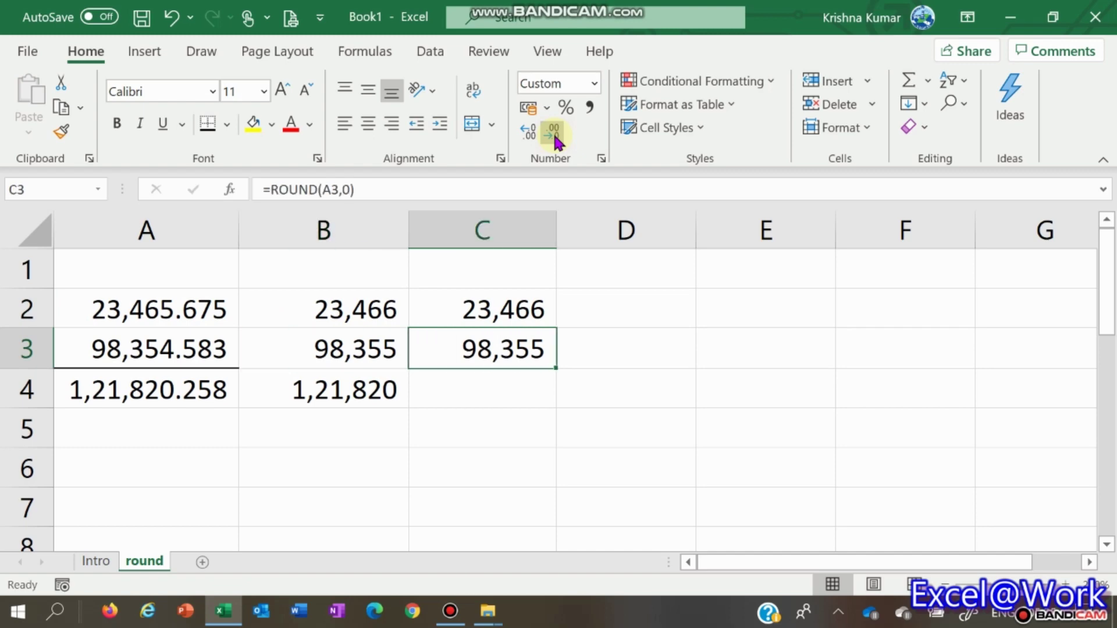
- Copy the sum formula from B4 into C4 to total the rounded amounts
key(Left)
key(Down)
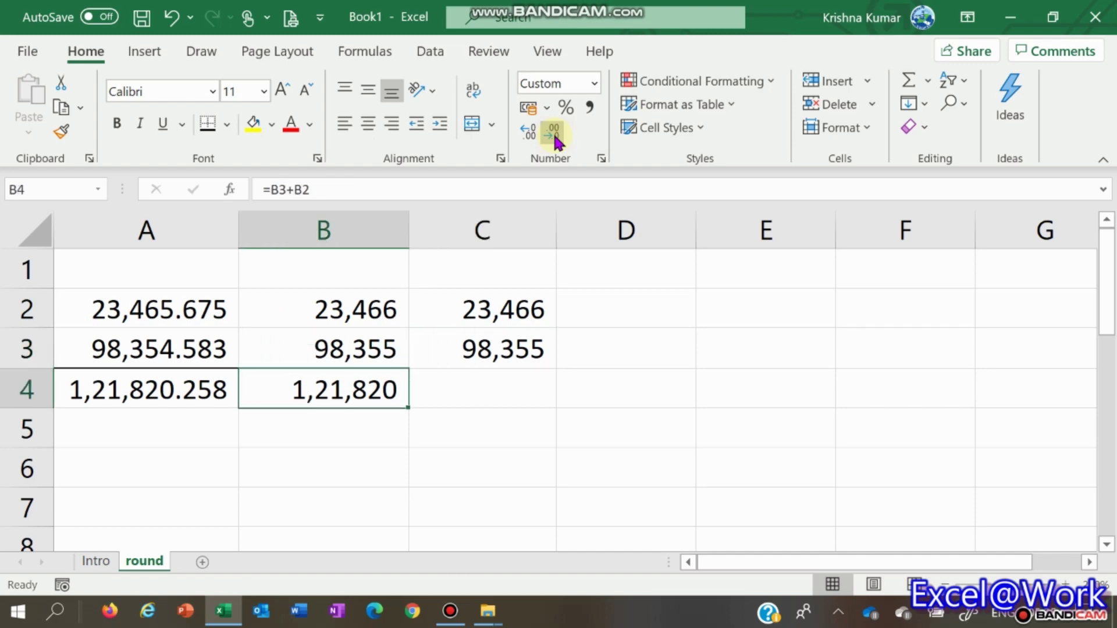
key(ctrl+c)
key(Right)
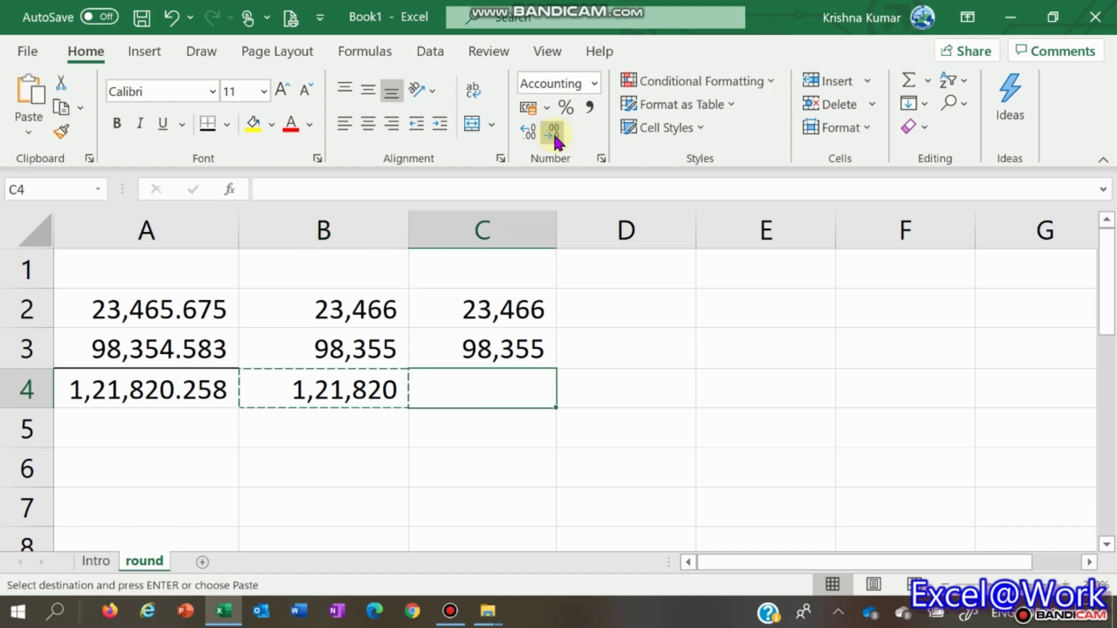
key(Return)
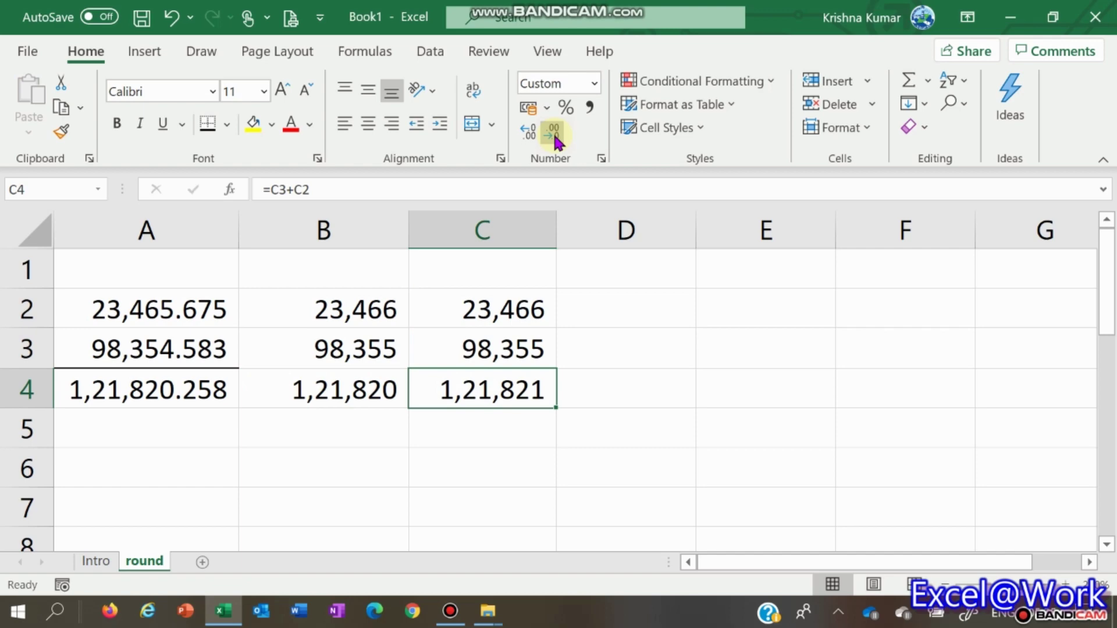
- Compare the amounts and total in column B with the rounded amounts in column C
key(Up)
key(Up)
key(Left)
key(Down)
key(Down)
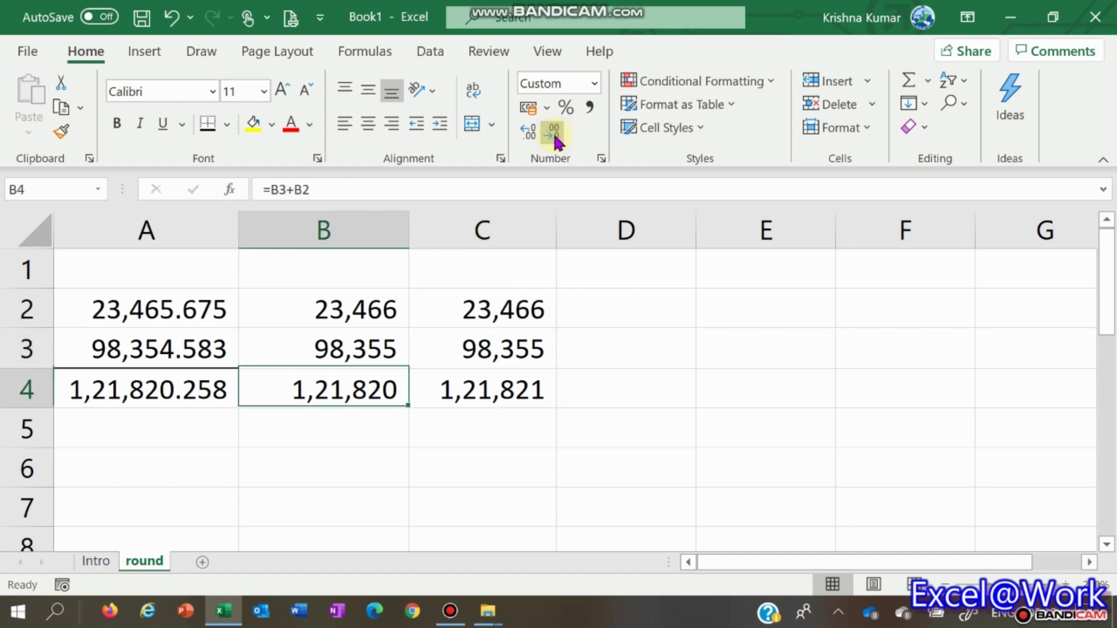
key(Up)
key(Up)
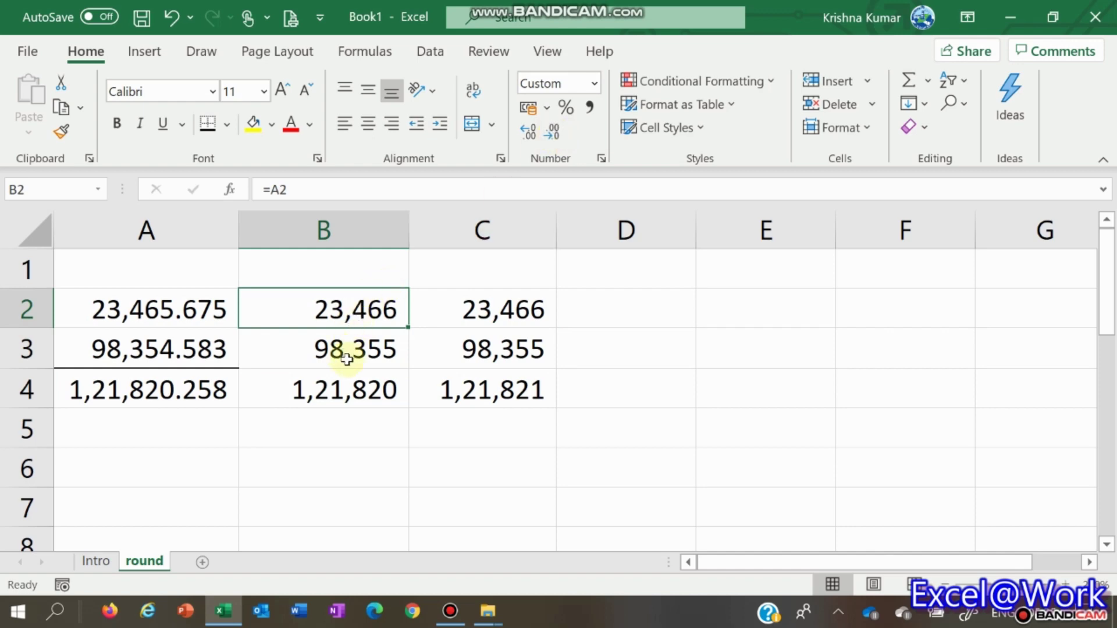
click(348, 392)
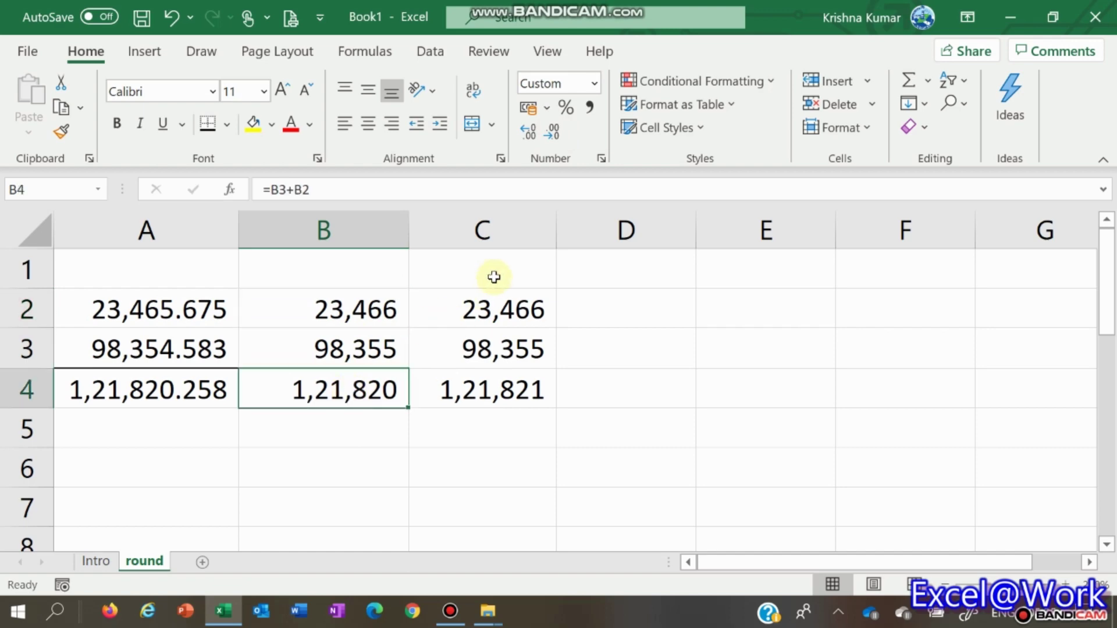
click(496, 313)
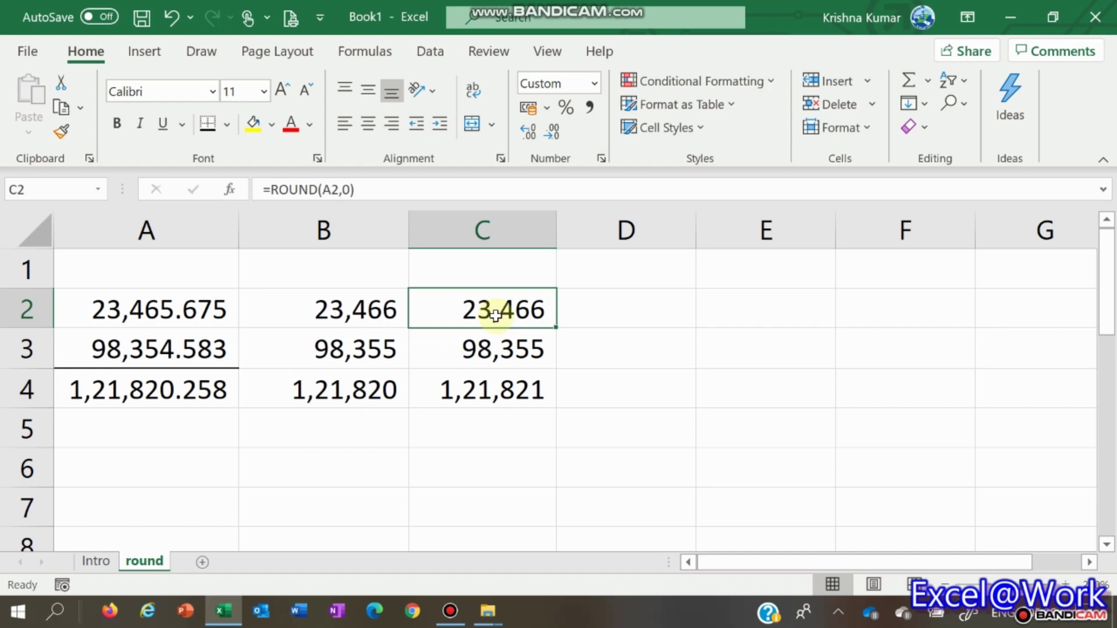
key(Down)
key(Up)
- Change the C2 formula to take its number of digits from D2, =ROUND(A2,D2)
key(F2)
key(Left)
key(Left)
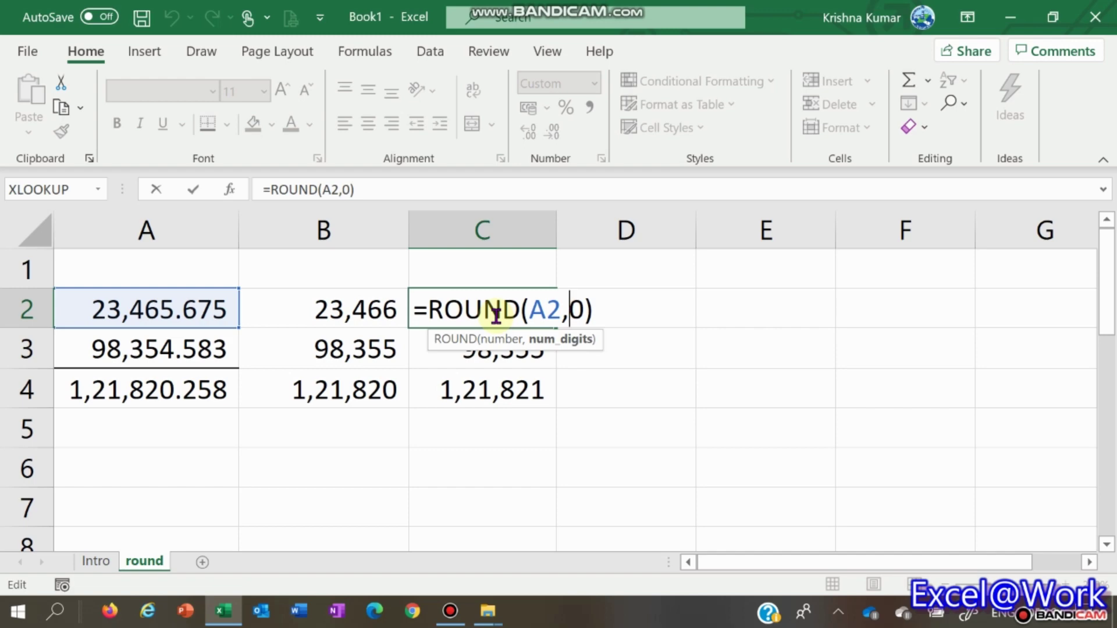
key(Delete)
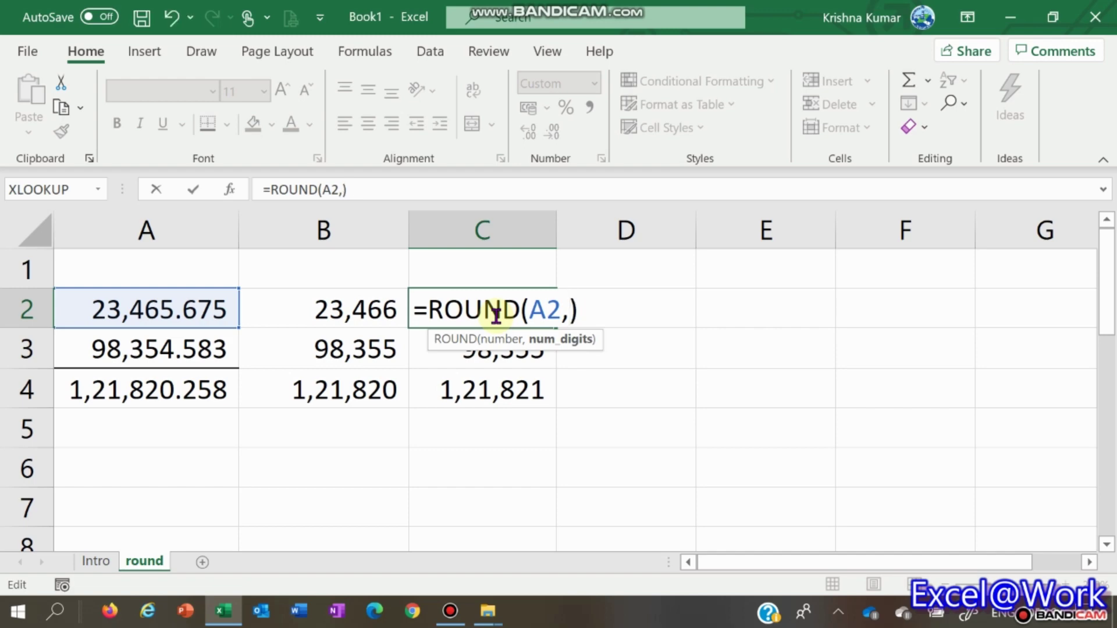
text(d2)
key(Return)
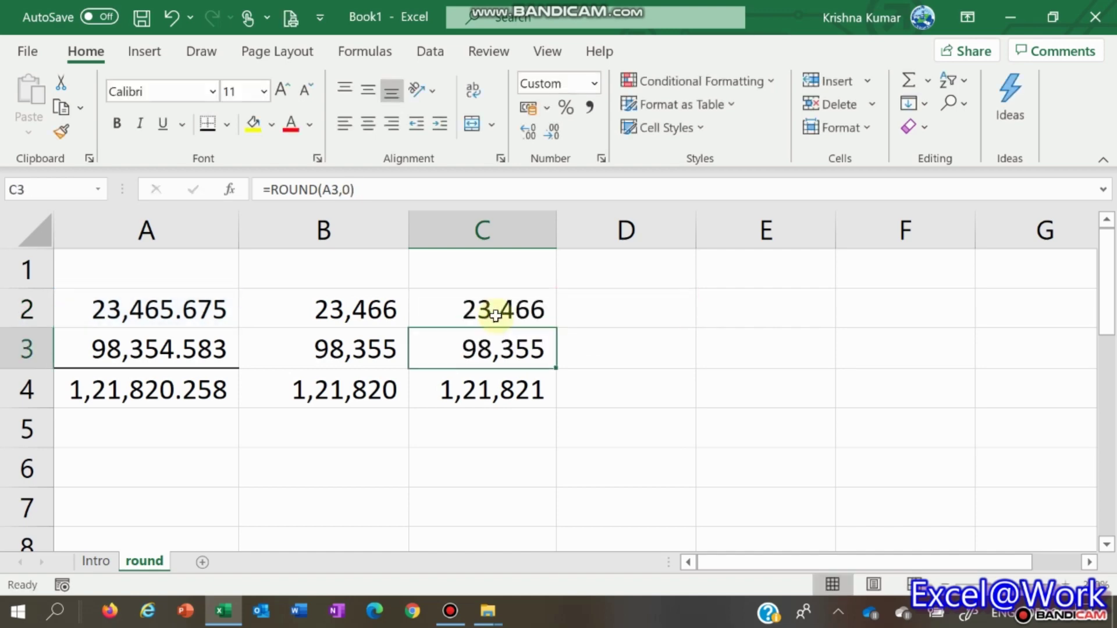
- Copy the updated ROUND formula from C2 into C3 and clear the copy selection
click(495, 315)
key(ctrl+c)
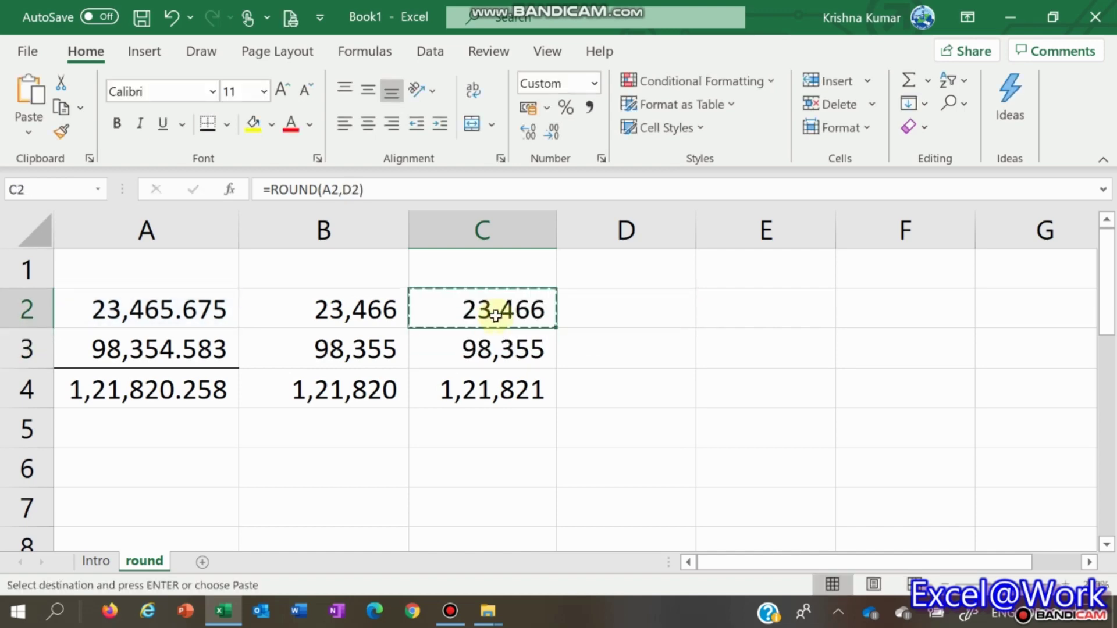
key(Down)
key(Escape)
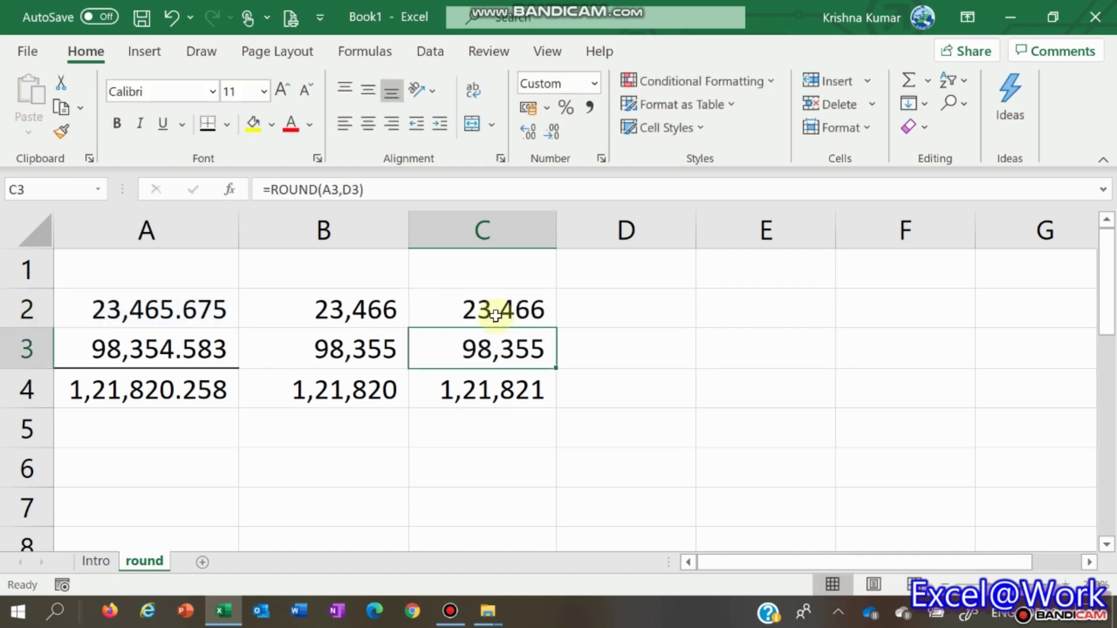
- Enter 0 in D2 as the number of digits for rounding
key(Up)
key(Right)
text(0)
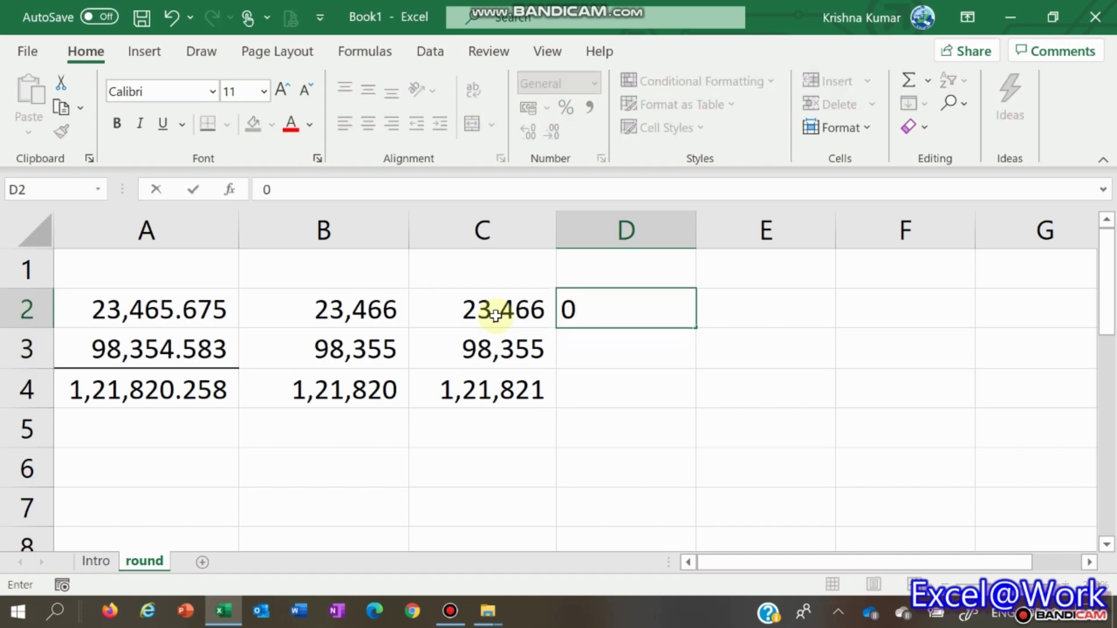
key(Return)
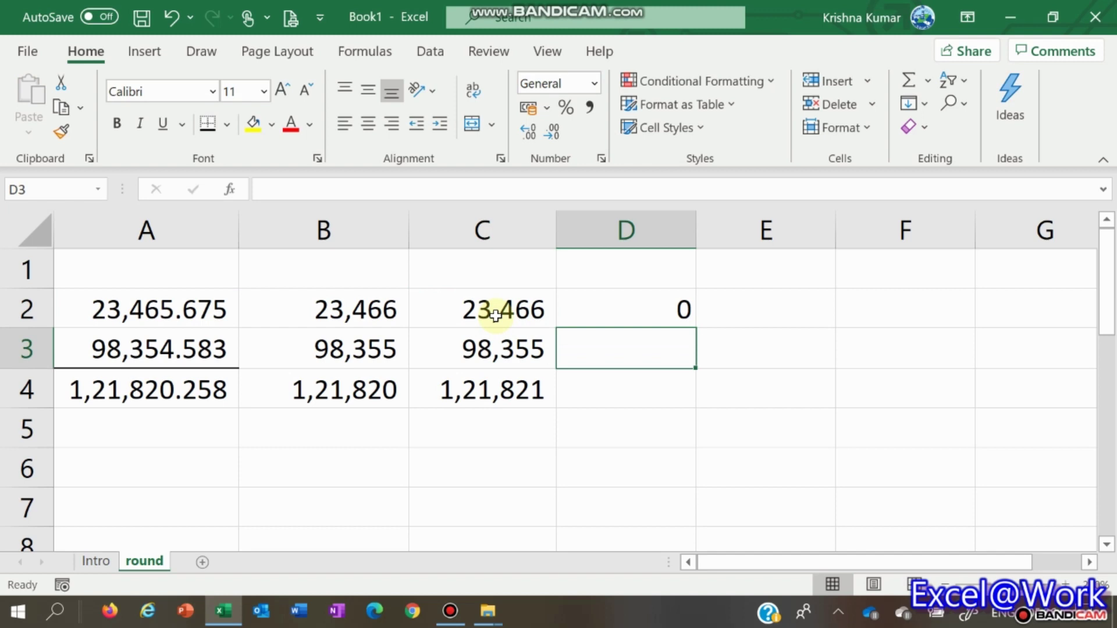
- Link D3 to the digit count above it with =D2 and check the formula in C2
text(=)
key(Up)
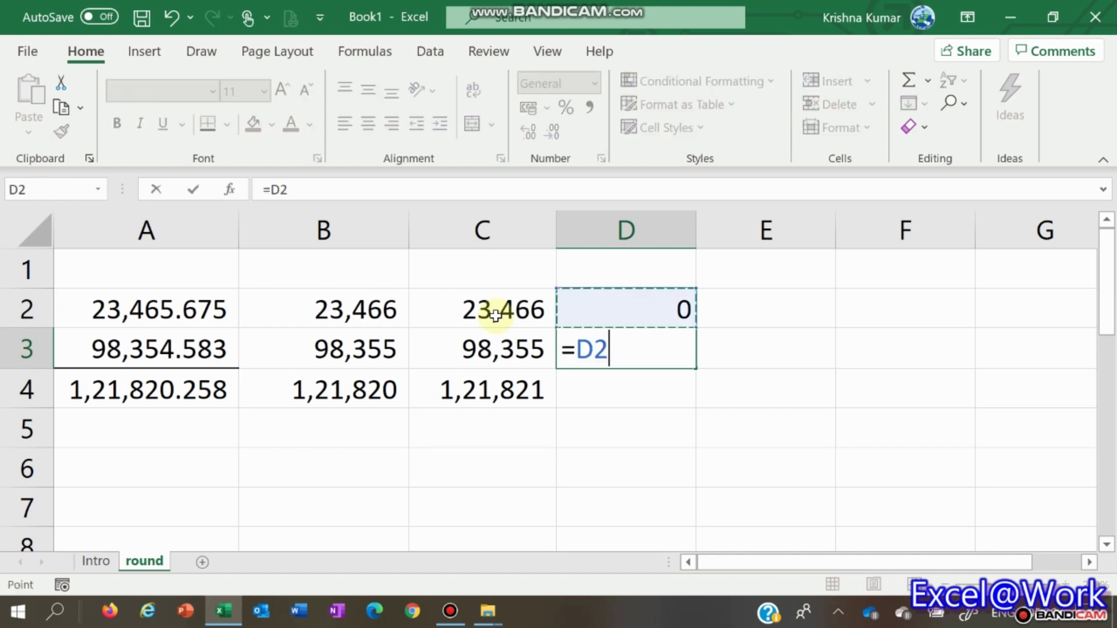
key(Return)
key(Up)
key(Up)
key(Left)
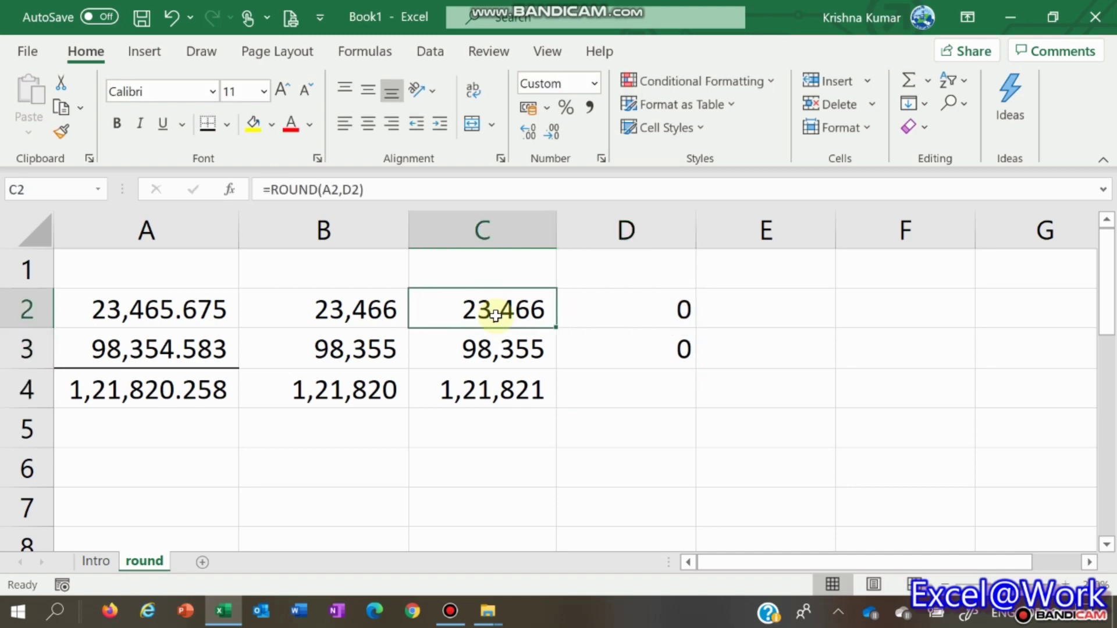
- Set the number of digits in D2 to 1
key(Right)
text(1)
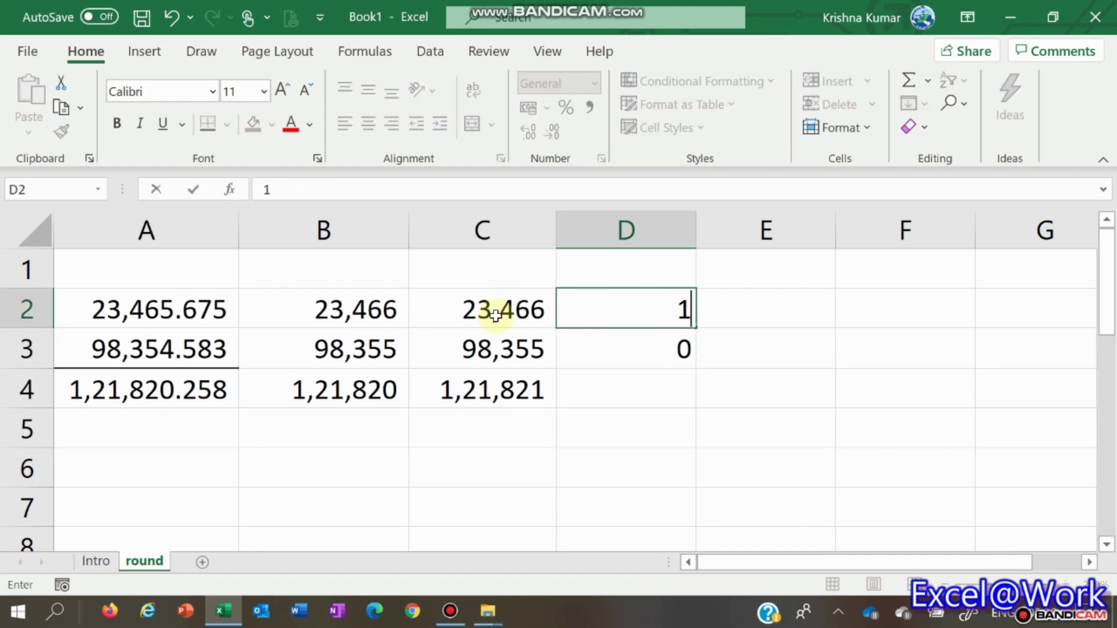
key(Return)
key(Up)
key(Left)
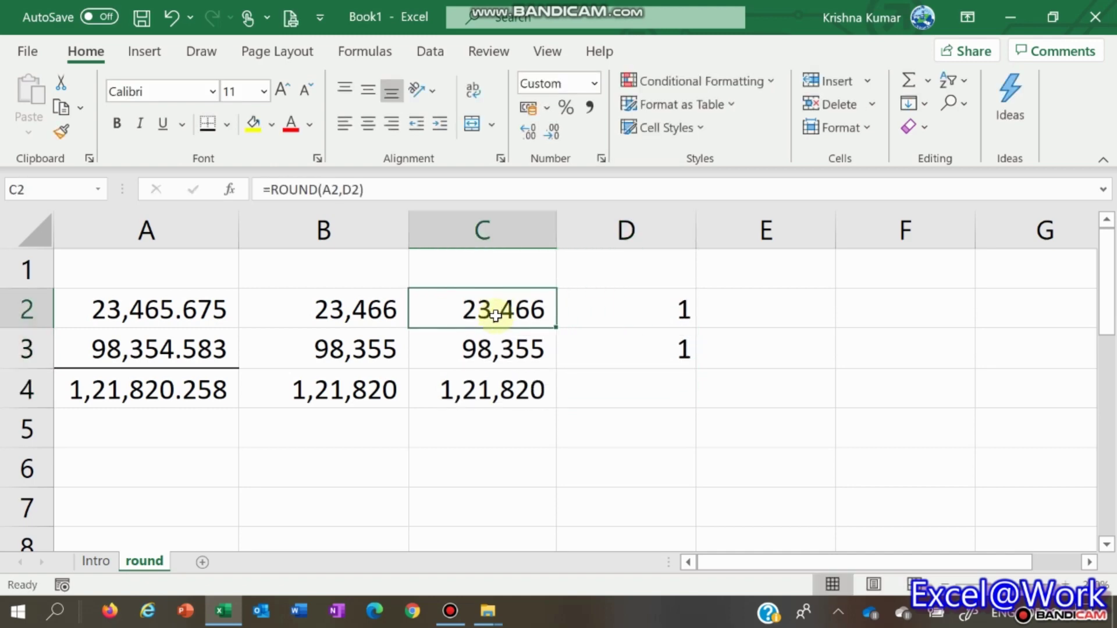
- Display the rounded amounts and total in C2:C4 with two decimal places
key(shift+Down)
key(shift+Down)
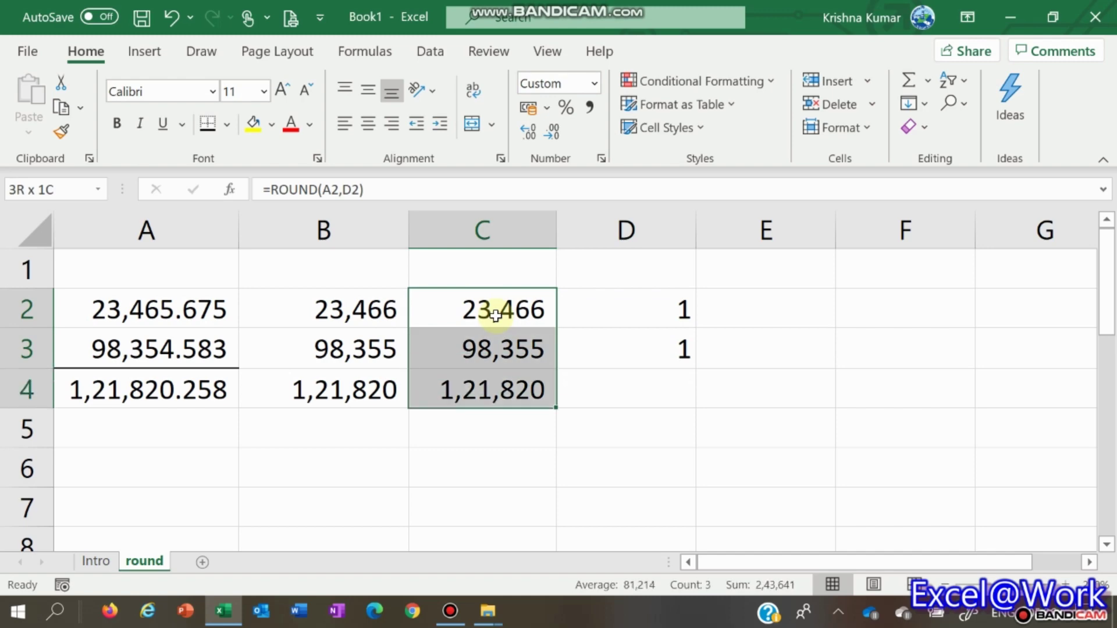
click(530, 131)
click(530, 132)
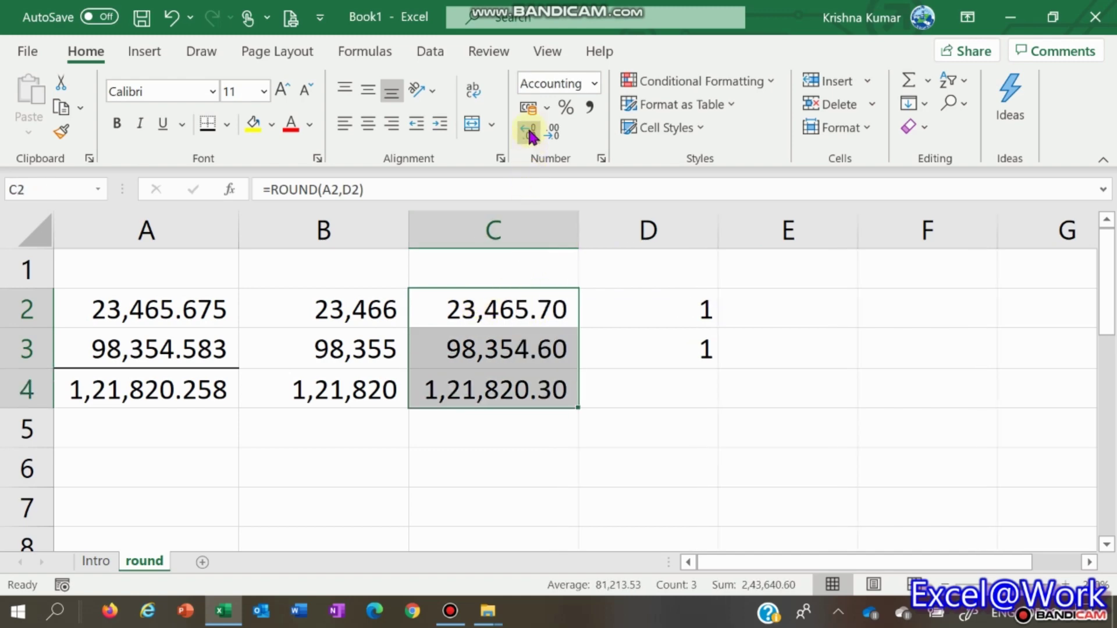
key(shift+Up)
key(shift+Up)
- Set the number of digits in D2 to 0 and check the rounded amount in C2
key(Right)
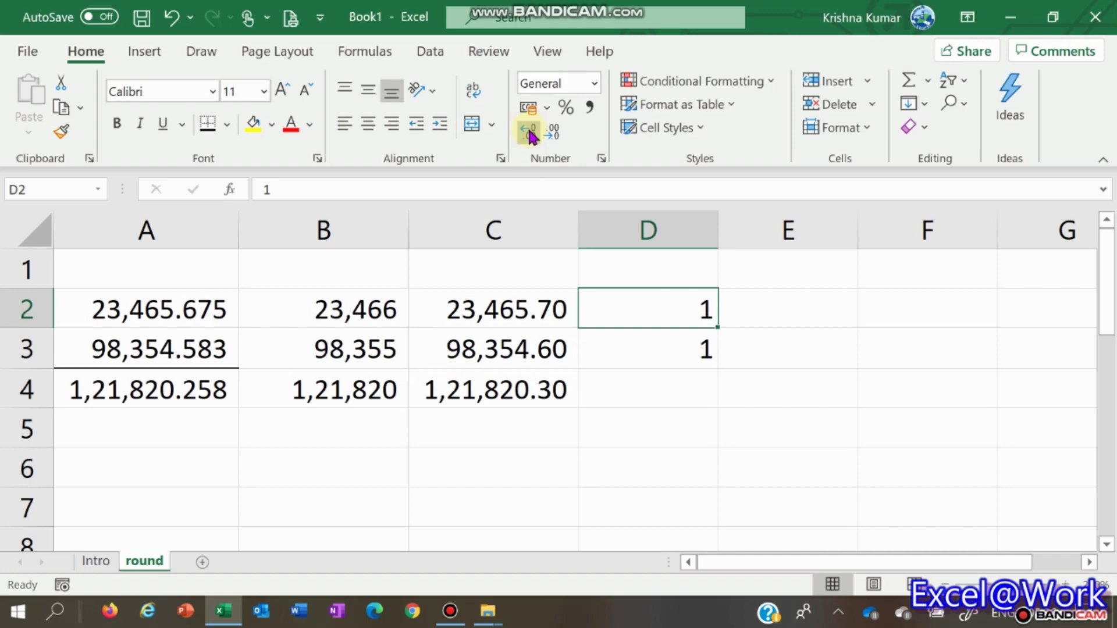
text(0)
key(ctrl+Return)
key(Left)
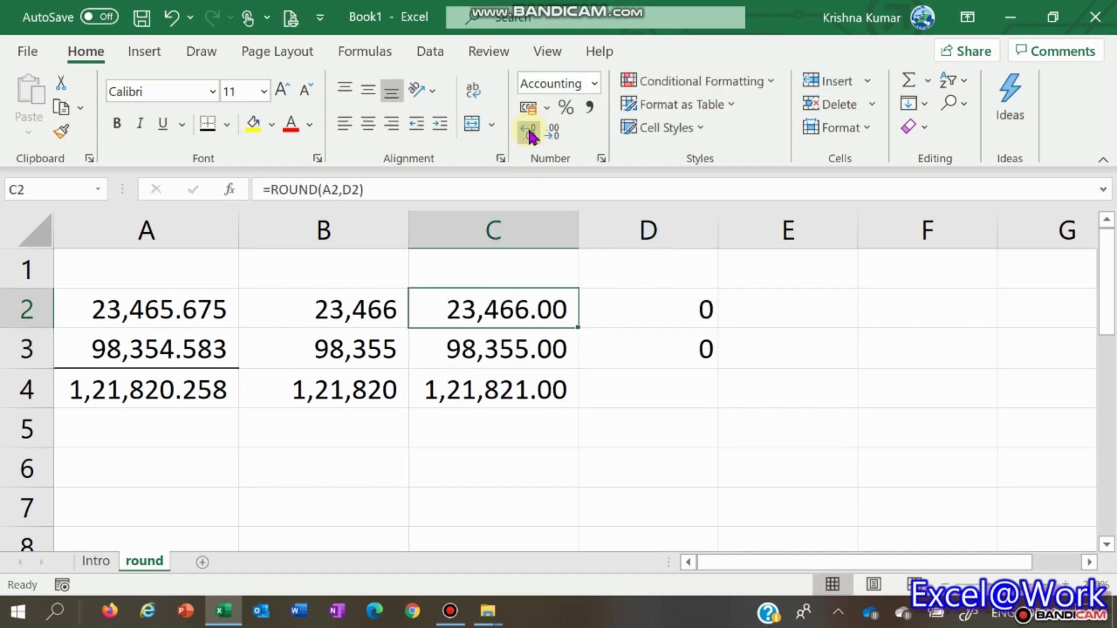
- Set the number of digits in D2 to 1 and after that to 2
key(Down)
key(Up)
key(Right)
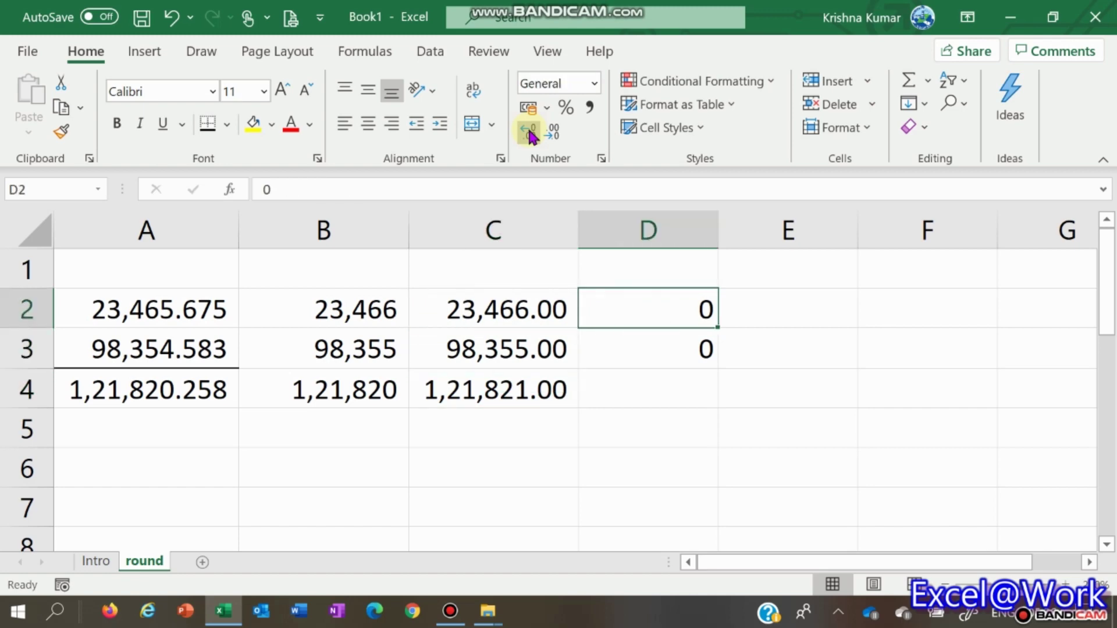
text(1)
key(ctrl+Return)
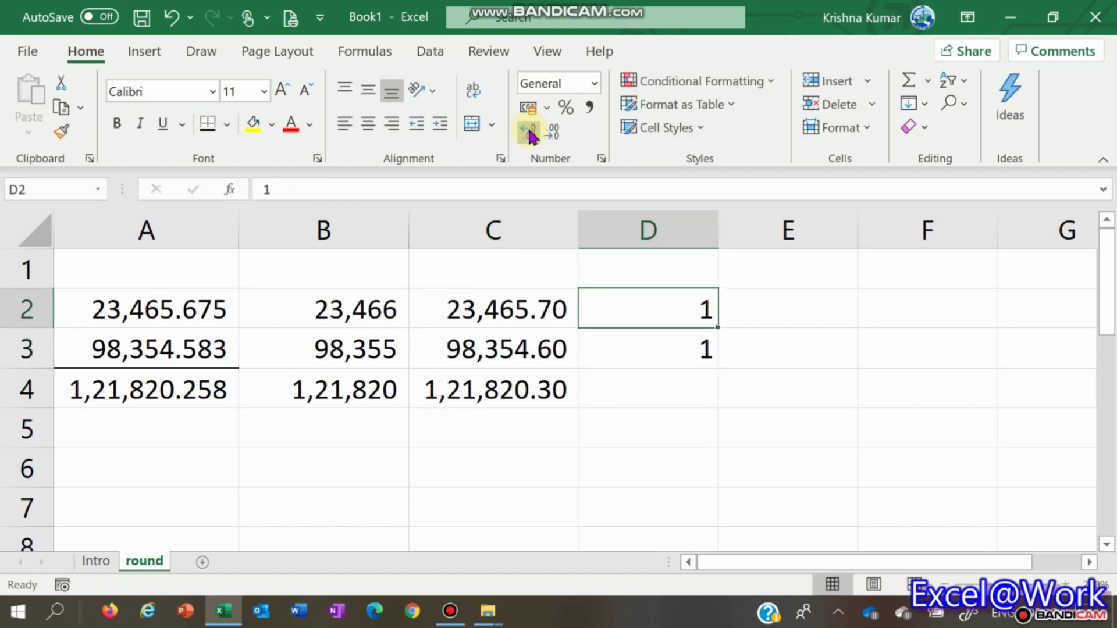
text(2)
key(Return)
key(Up)
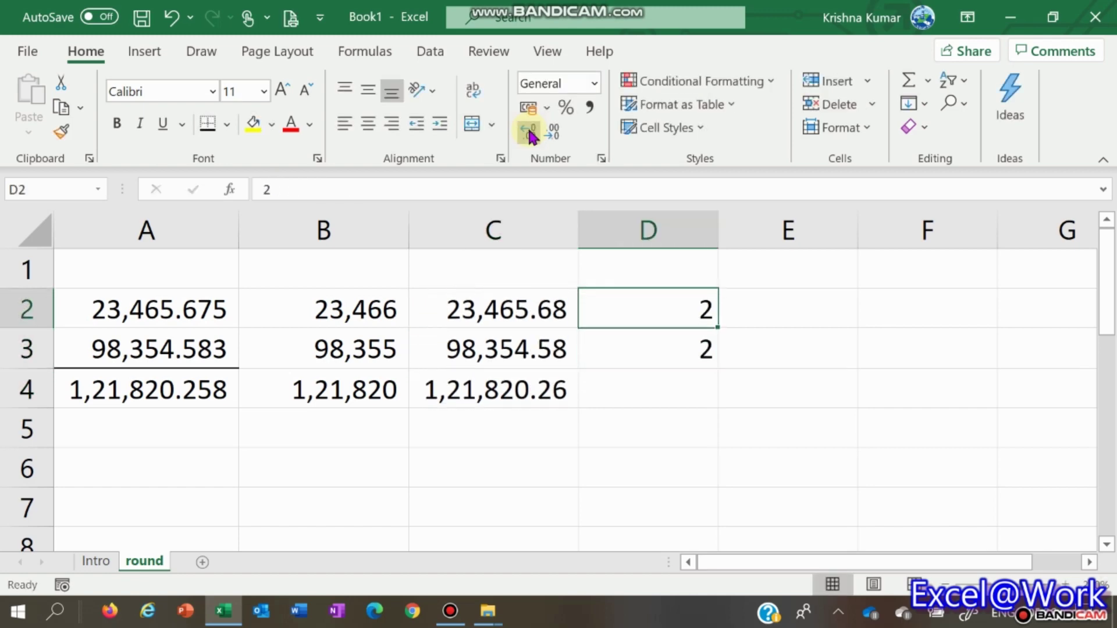
- Widen column C slightly and set the number of digits in D2 to 3
drag(578, 228, 607, 229)
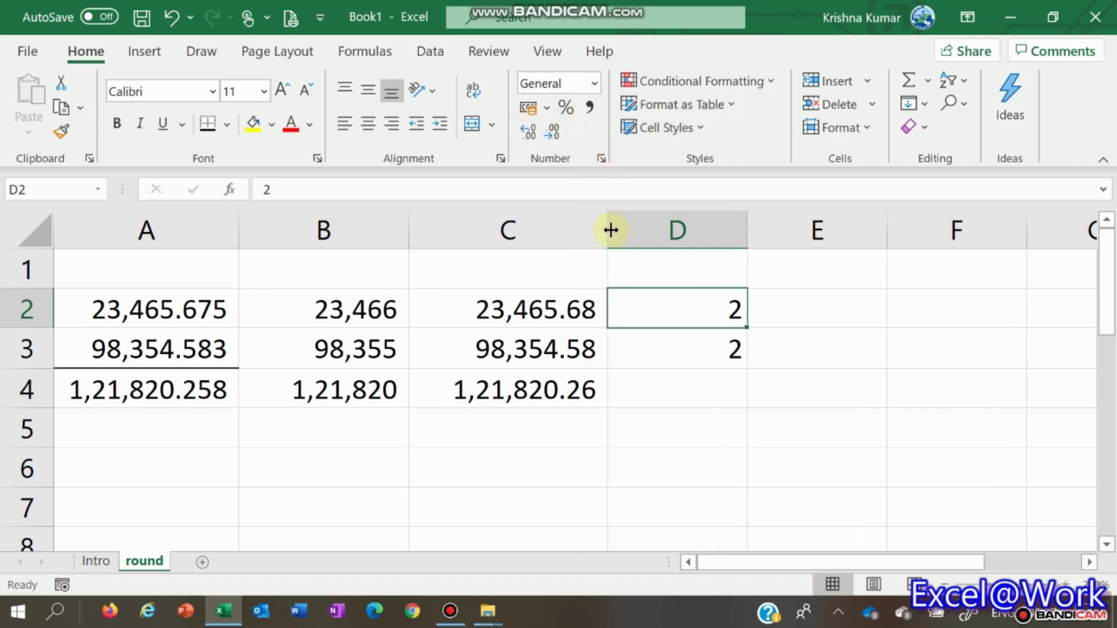
text(3)
key(Return)
key(Up)
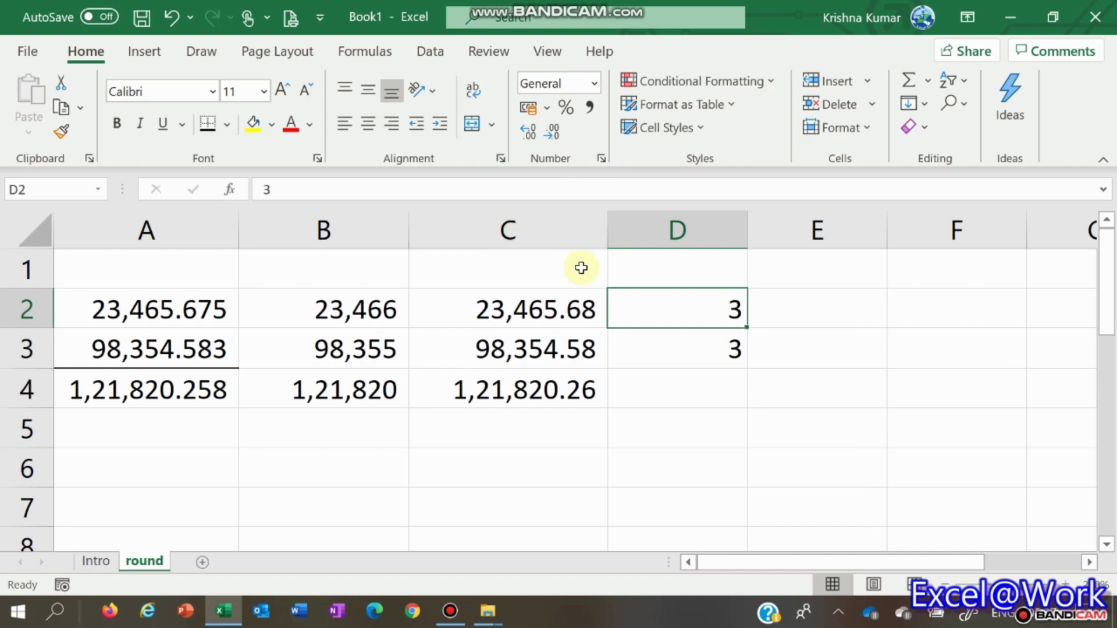
- Display the rounded amounts and total in C2:C4 with three decimal places
drag(564, 302, 557, 378)
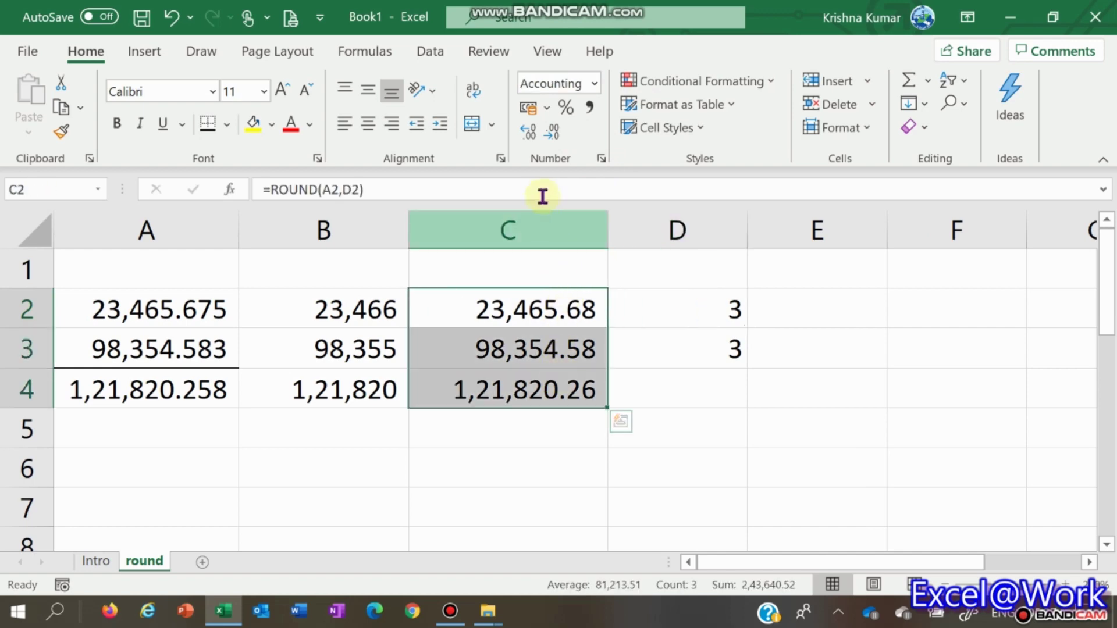
click(529, 133)
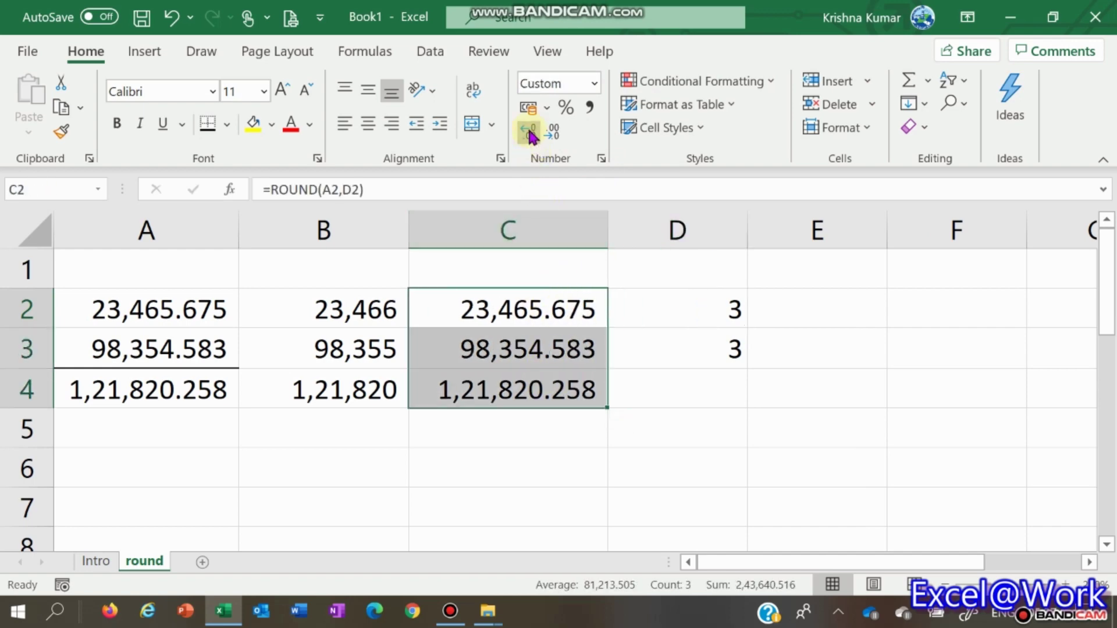
key(Down)
key(Up)
- Lower the number of digits in D2 to 2, followed by 1
key(Right)
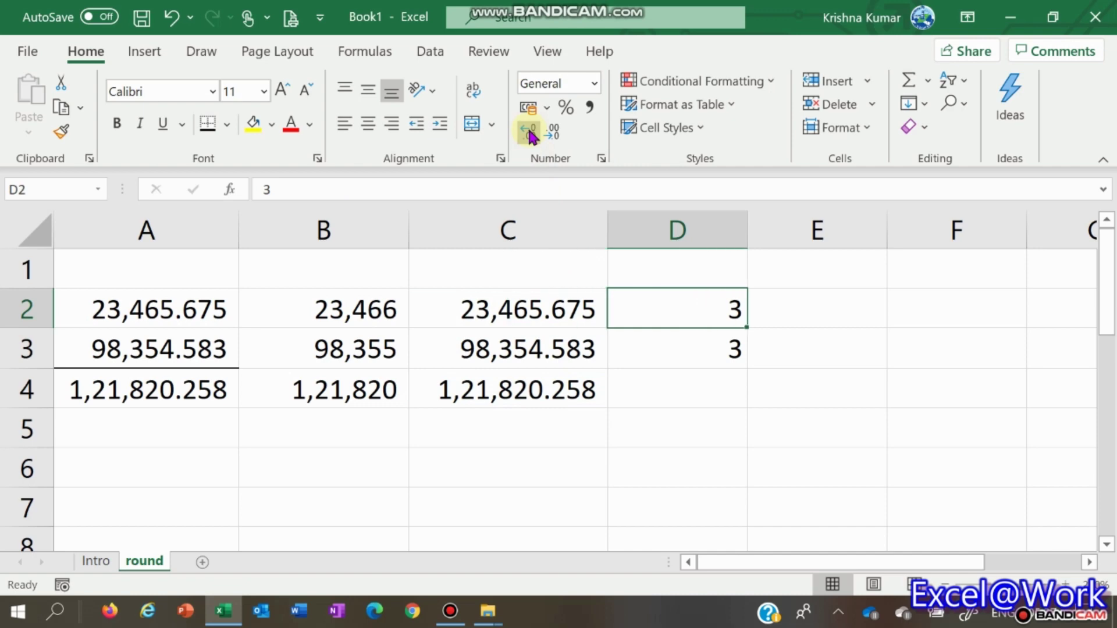
text(2)
key(Return)
key(Up)
text(1)
key(Return)
key(Up)
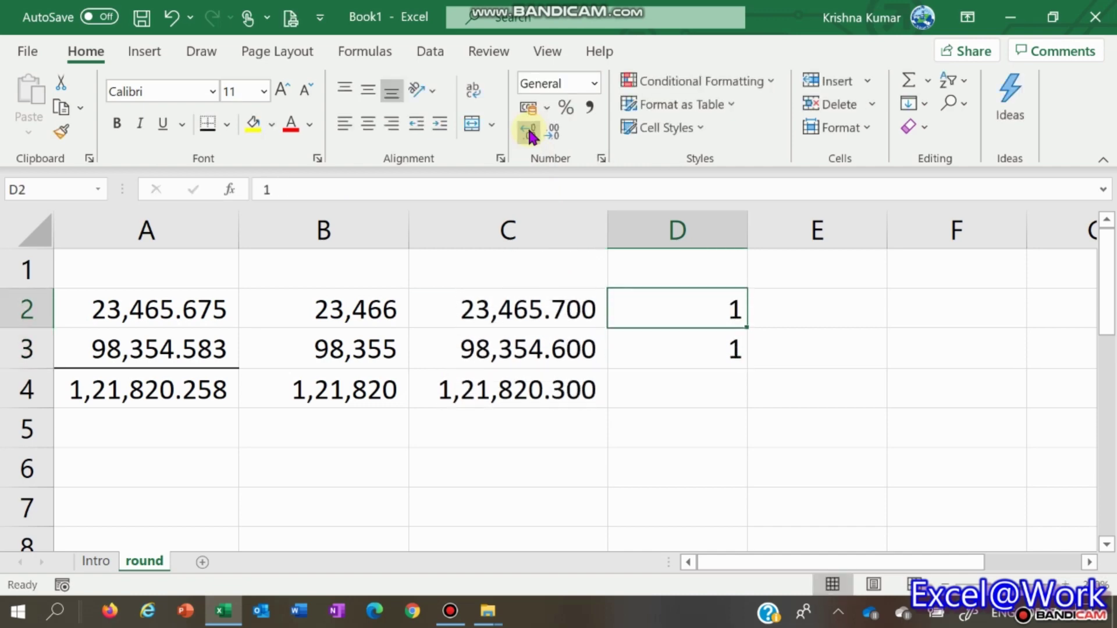
- Set the number of digits in D2 to 0 and check the rounding formula in C2
text(0)
key(Return)
key(Up)
key(Left)
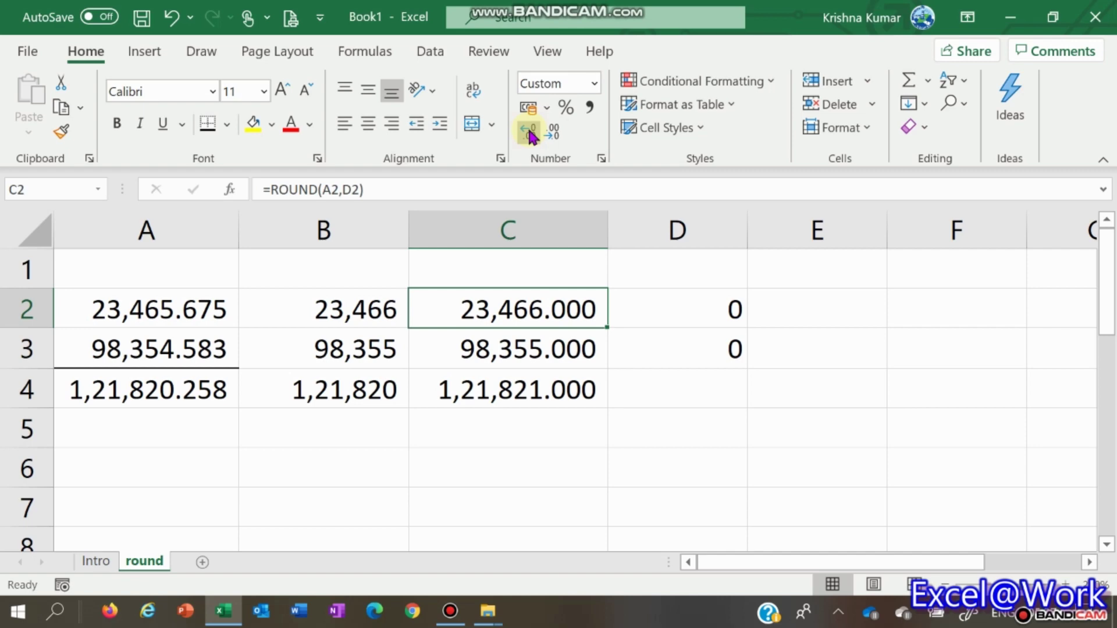
- Set the number of digits in D2 to -1 and check the amount in C2 rounded to tens
key(Right)
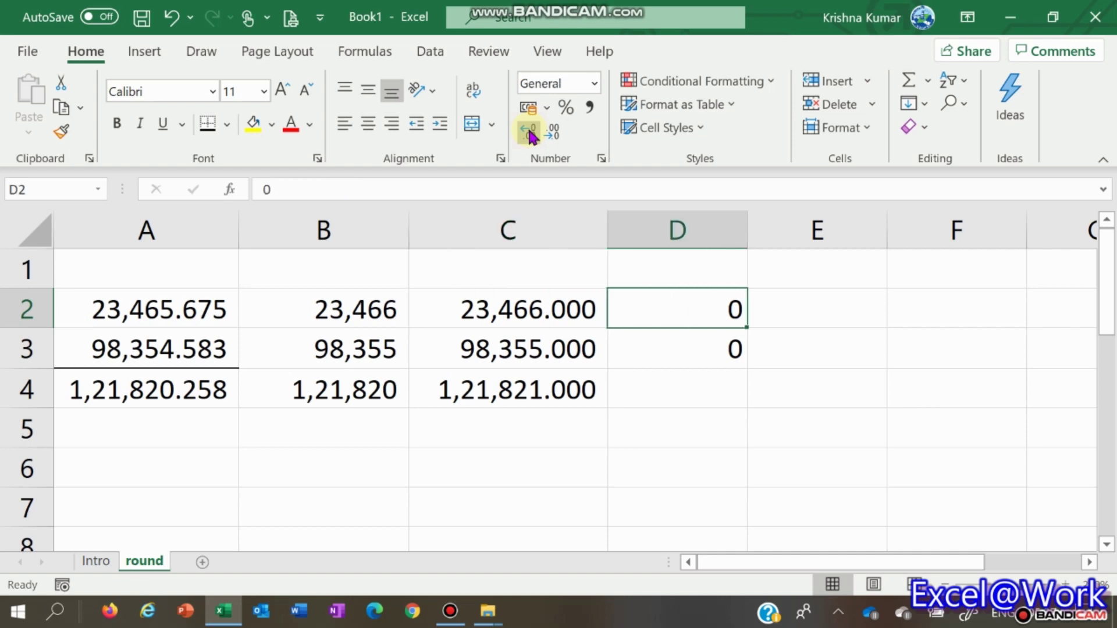
text(-1)
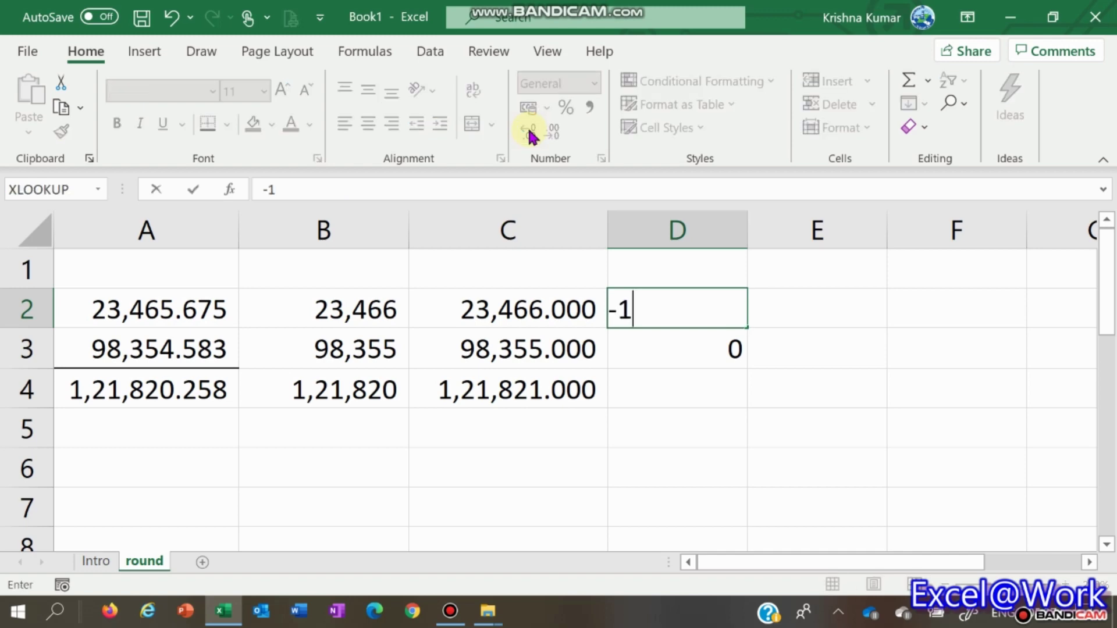
key(Return)
key(Up)
key(Left)
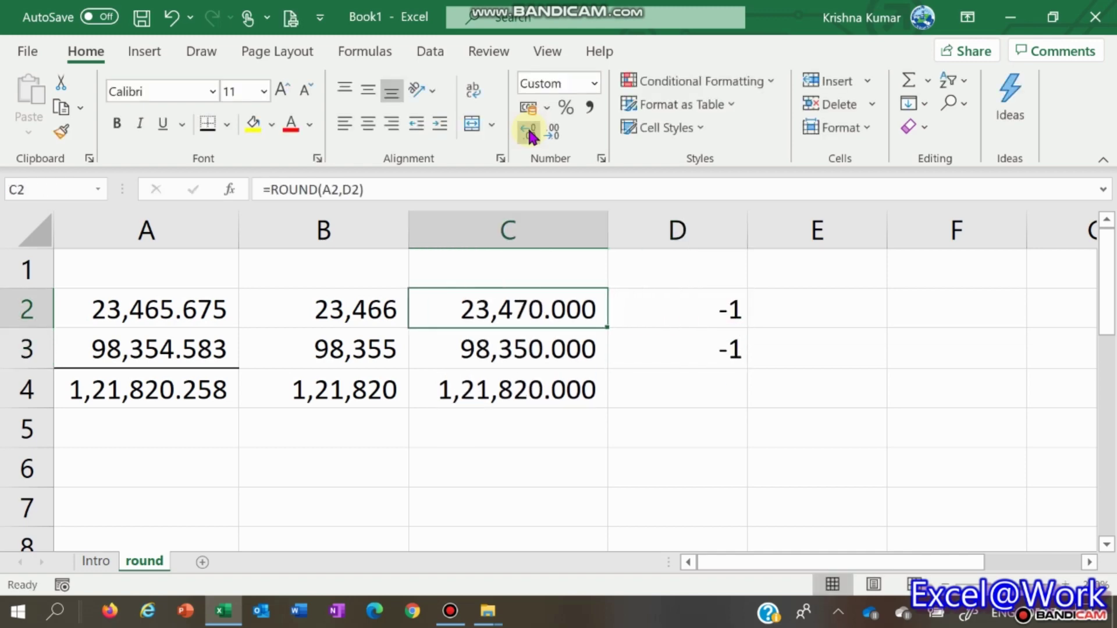
- Set the number of digits in D2 to -2, leaving the linked formula in D3 intact
key(Right)
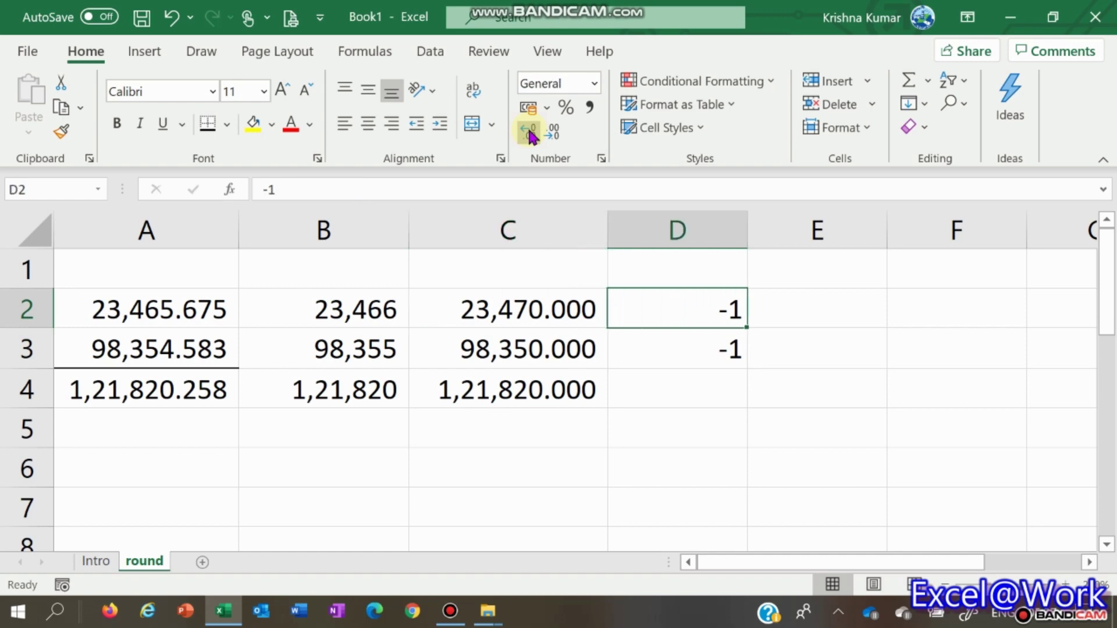
text(-2)
key(Return)
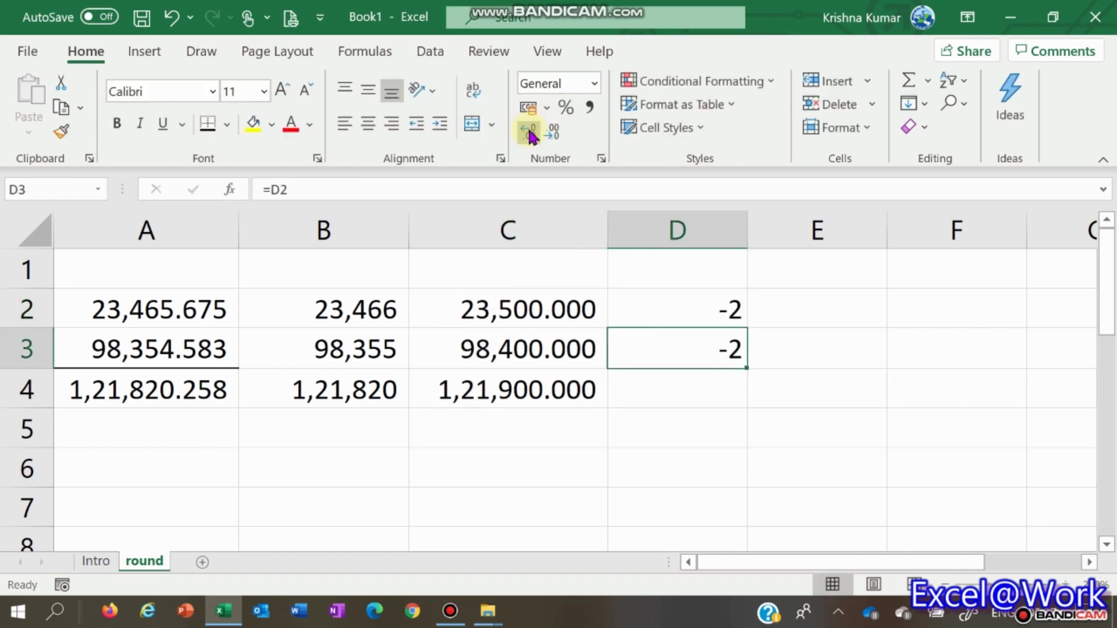
text(-)
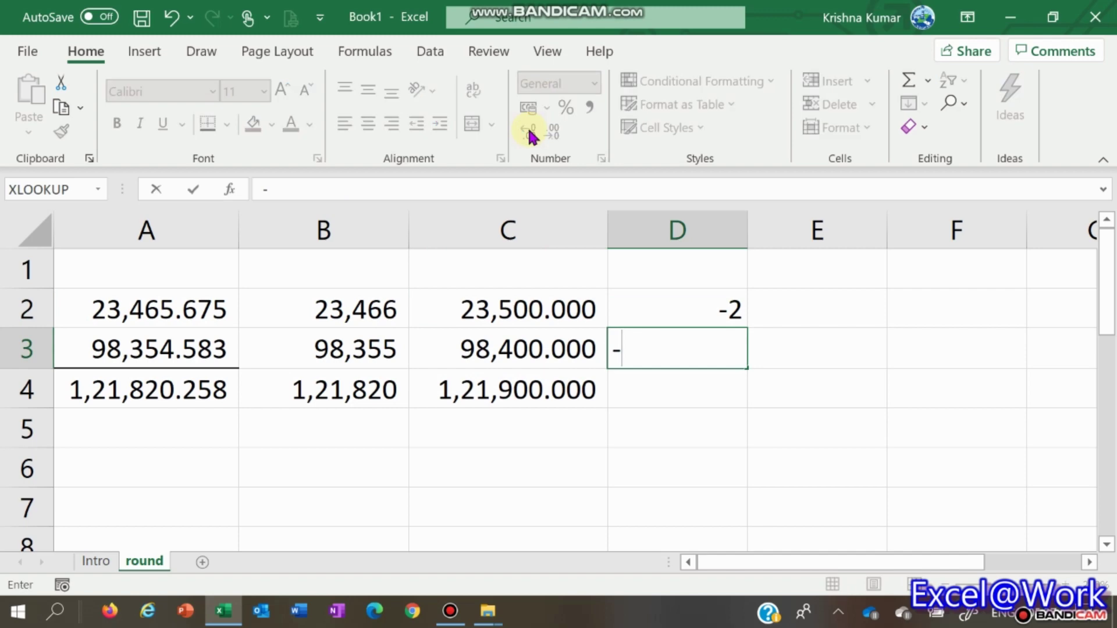
key(Escape)
- Set the number of digits in D2 to -3 and after that to -4
key(Up)
text(-3)
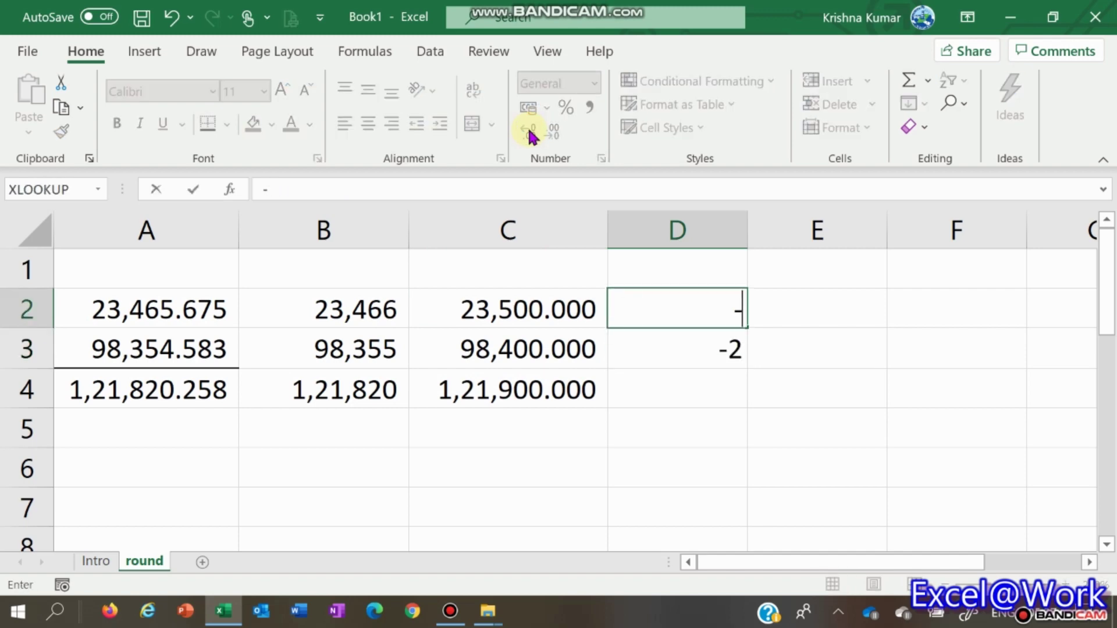
key(ctrl+Return)
text(-4)
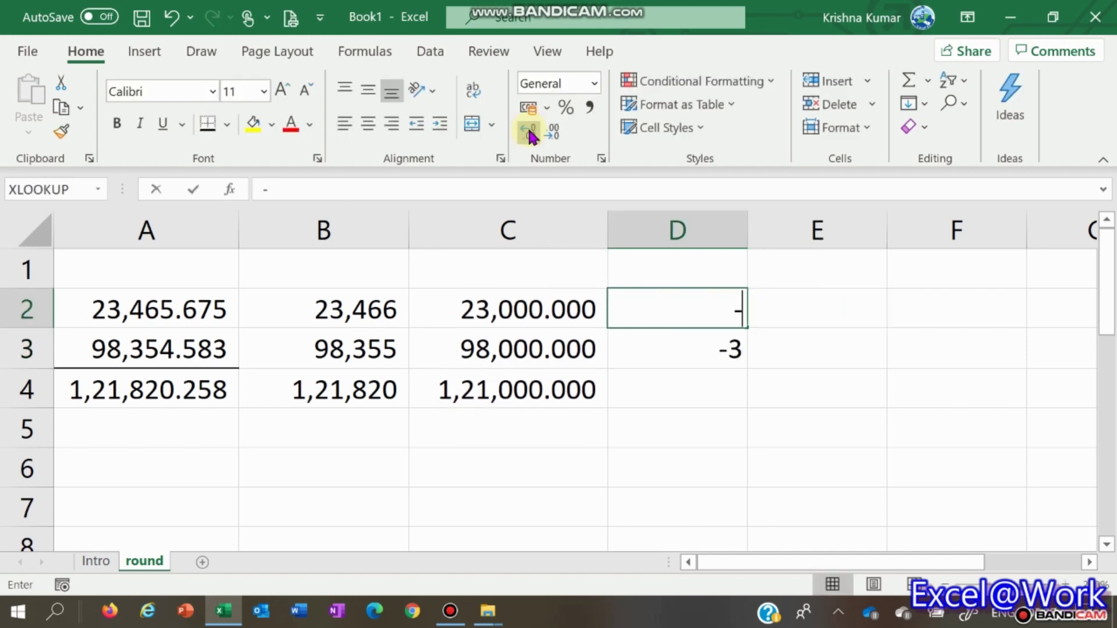
key(ctrl+Return)
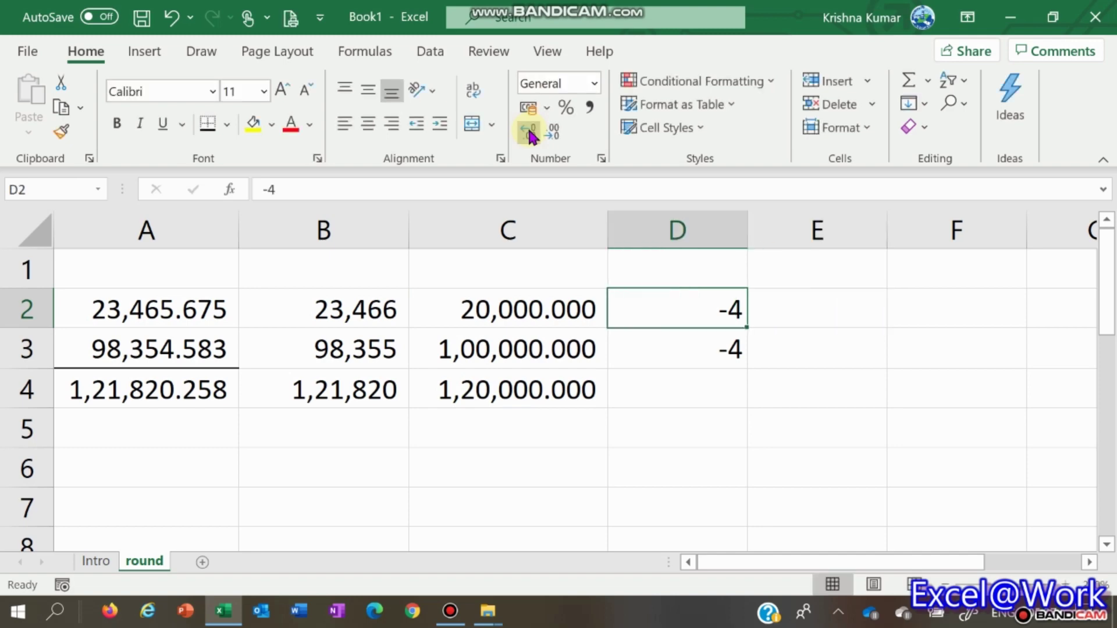
- Set the number of digits in D2 to -5 and compare the rounded C2 with the original amount in A2
text(-5)
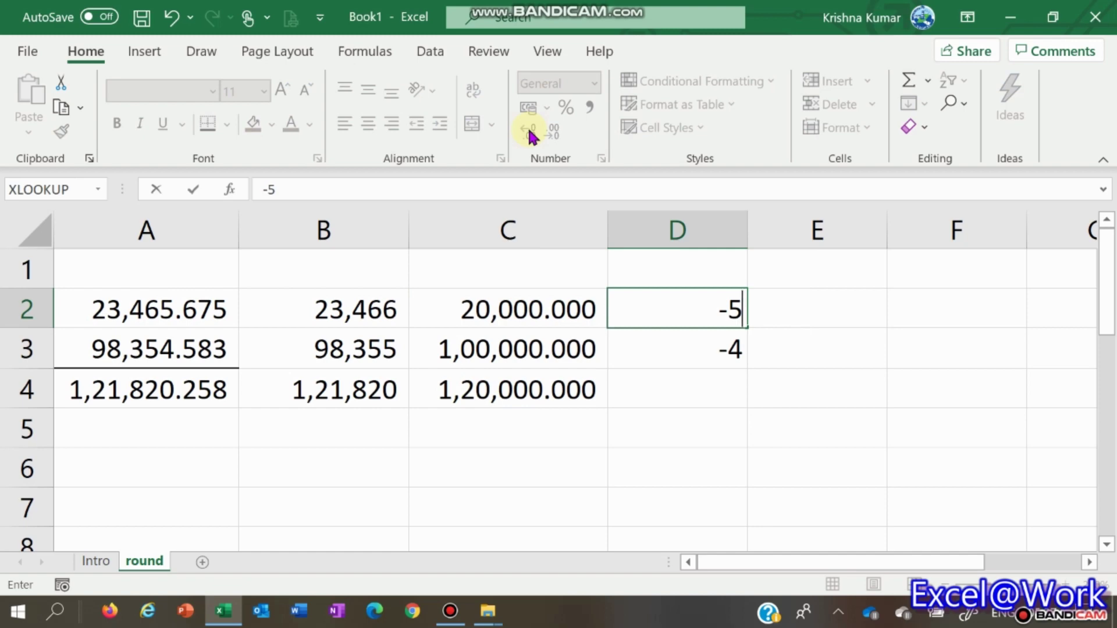
key(Tab)
key(Left)
key(Left)
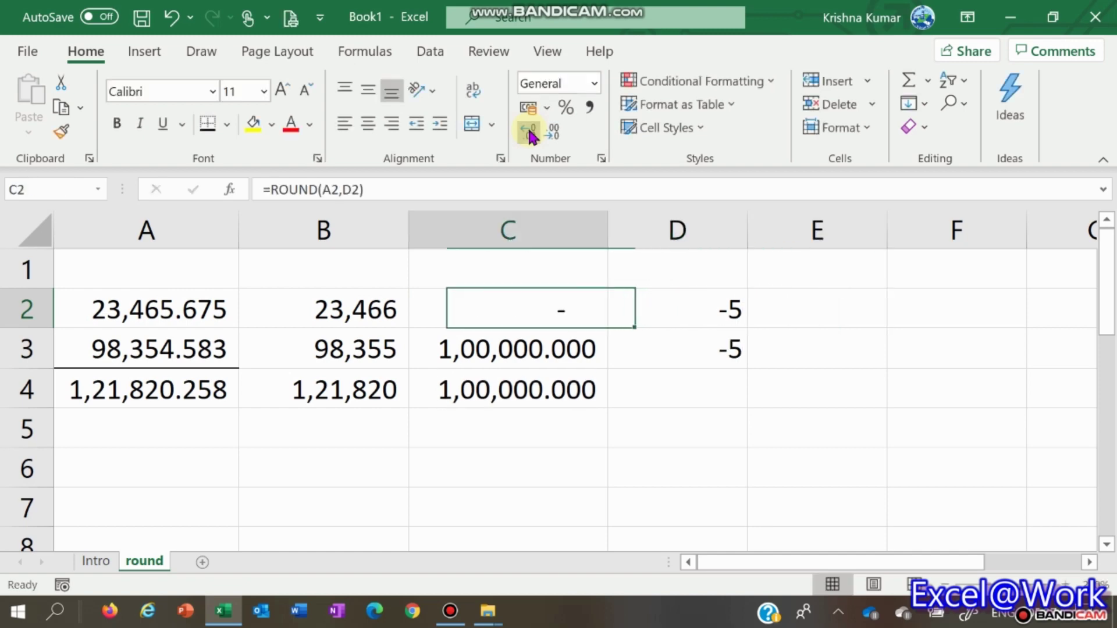
key(Left)
key(Left)
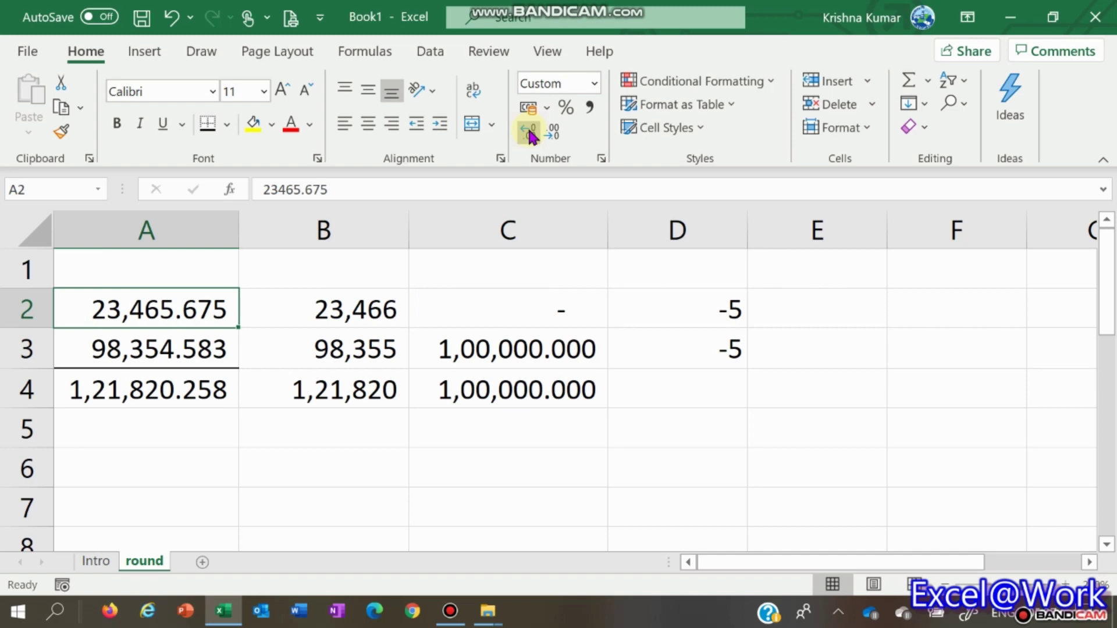
- Examine row 3, comparing the original amount in A3 with the rounded amount and its linked digit count
key(Right)
key(Right)
key(Right)
key(Down)
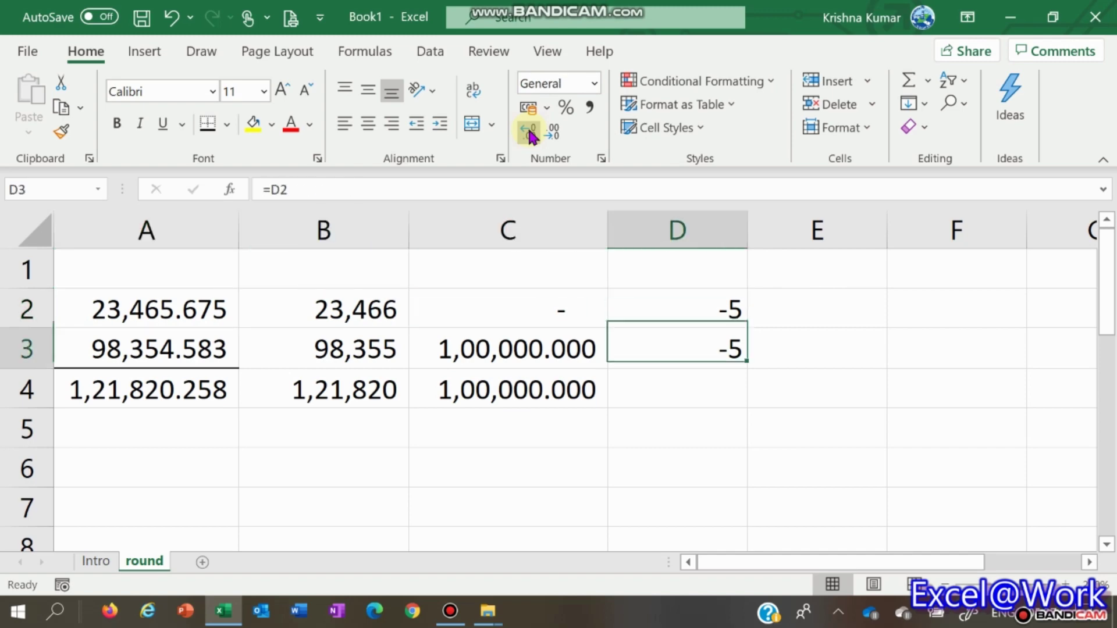
key(Left)
key(Left)
key(Left)
key(Right)
key(Right)
key(Right)
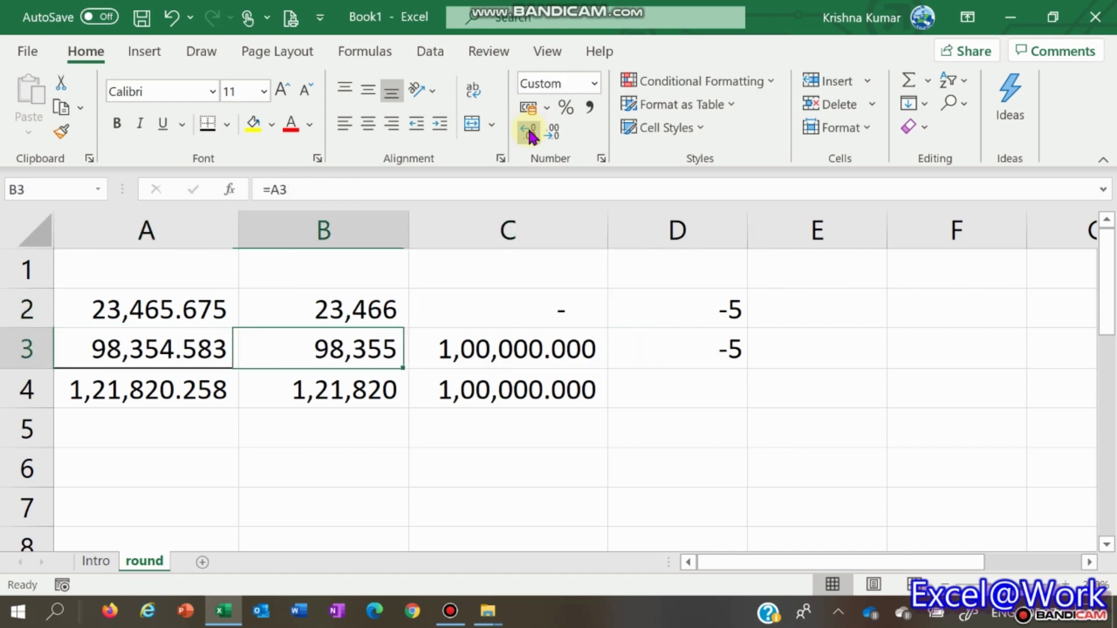
key(Left)
key(Right)
- Set the number of digits in D2 to -6
key(Up)
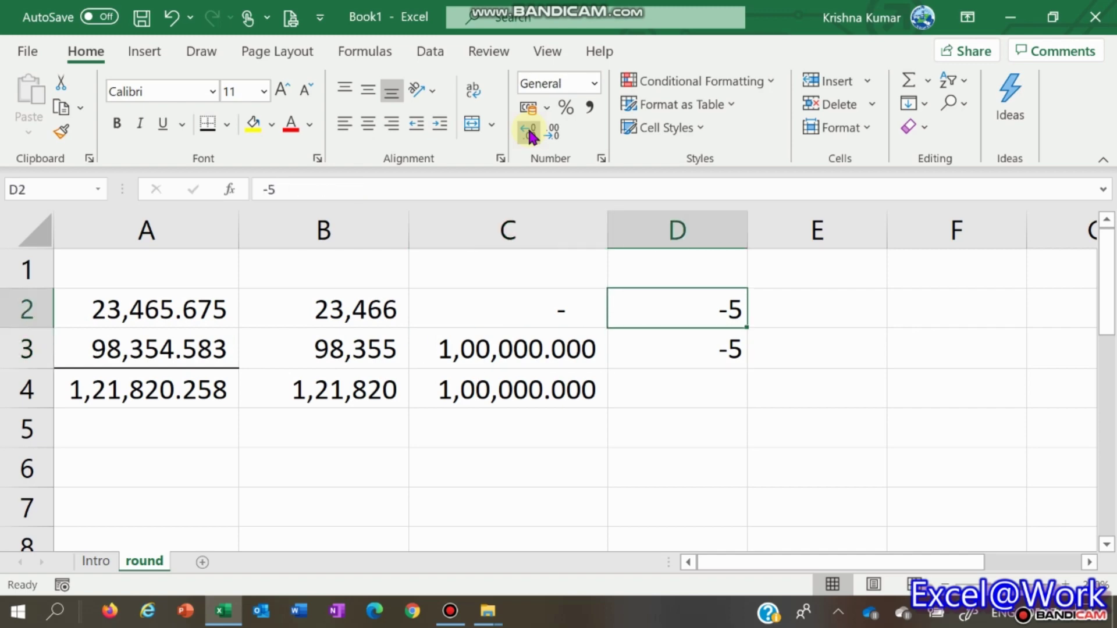
text(-6)
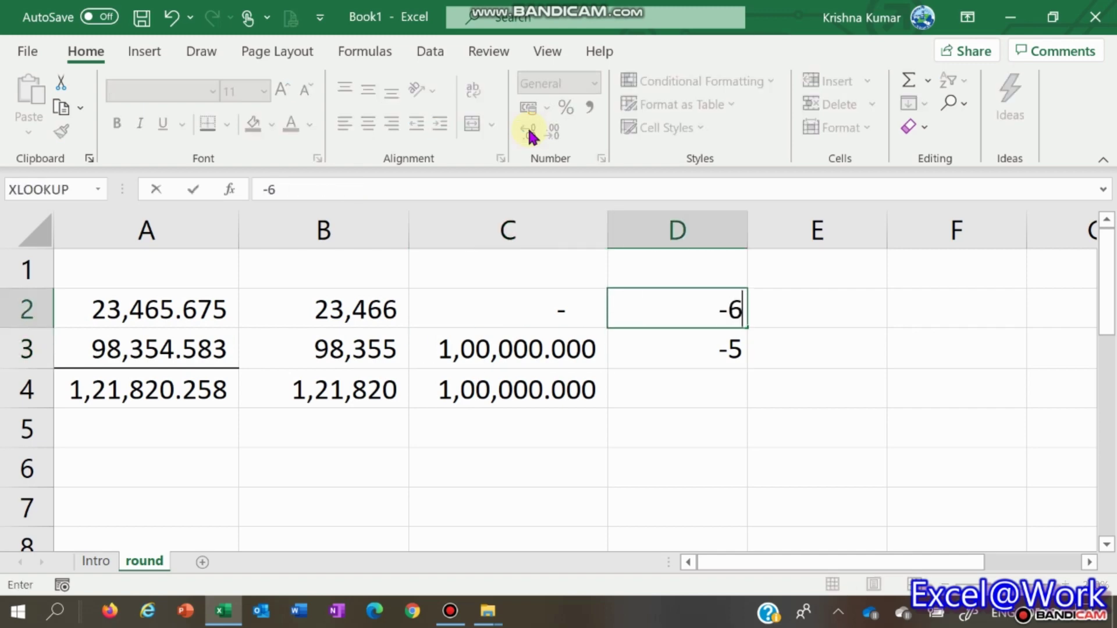
key(Return)
key(Up)
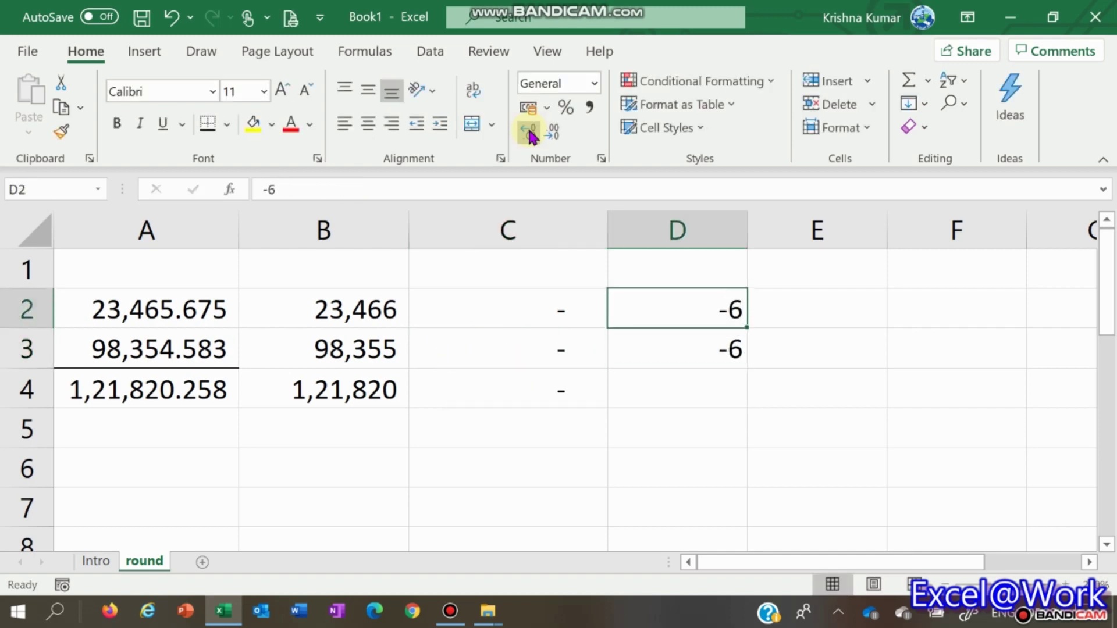
- Set the number of digits in D2 to -3, change it to -2, and check the rounded amount in C2
text(-3)
key(Return)
key(Up)
text(-)
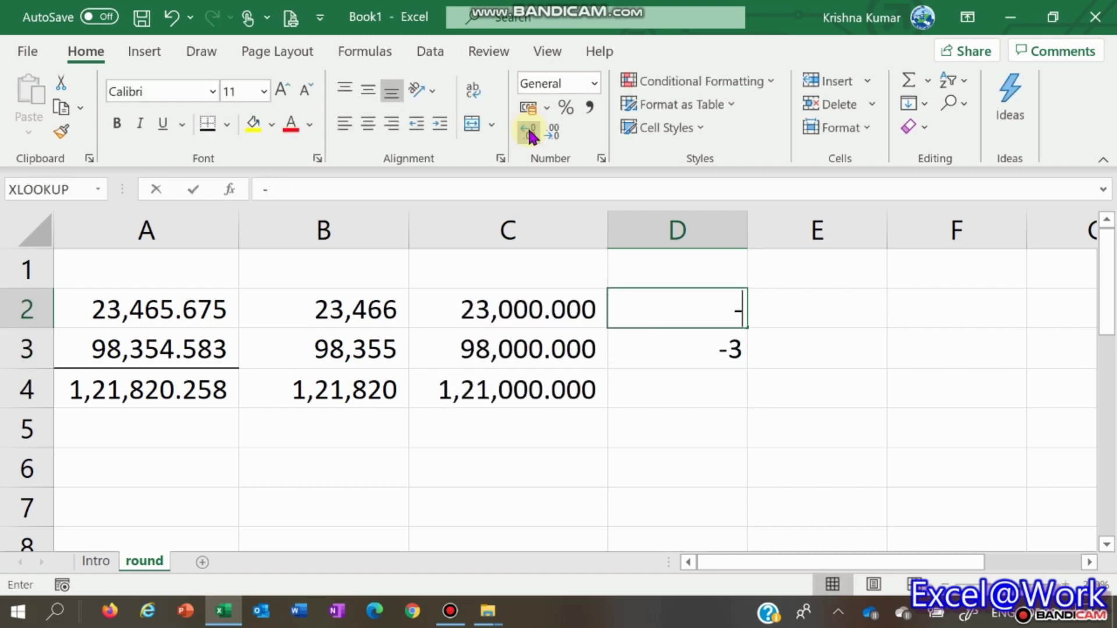
text(2)
key(Return)
key(Up)
key(Left)
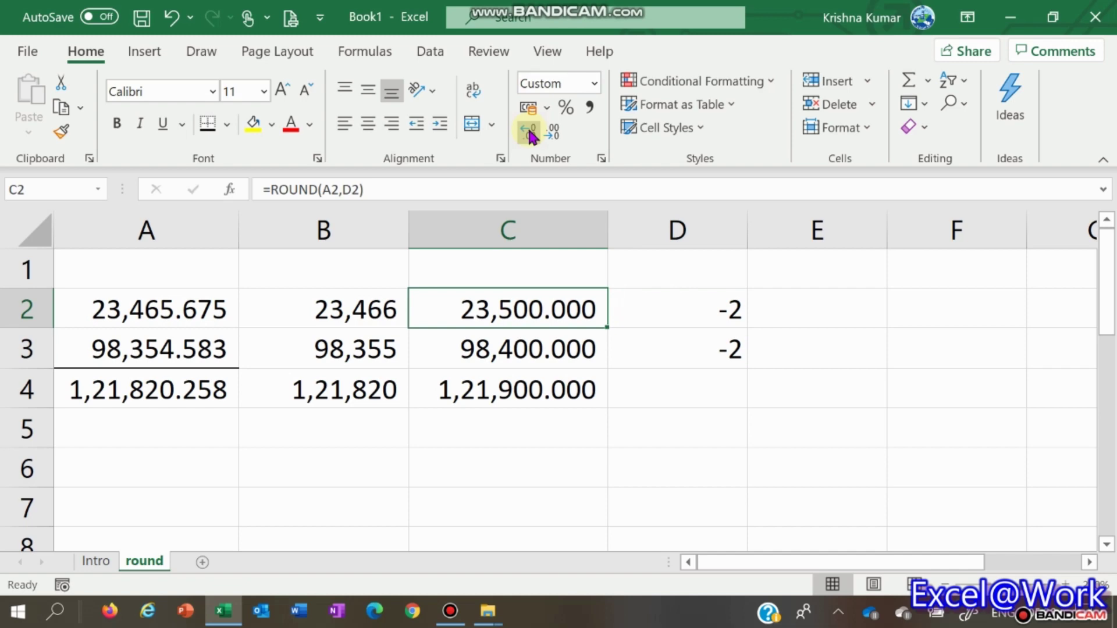
- Review the rounding formulas in C2:C3, the digit counts in D2:D3 and the total formula in C4
key(Down)
key(Down)
key(Up)
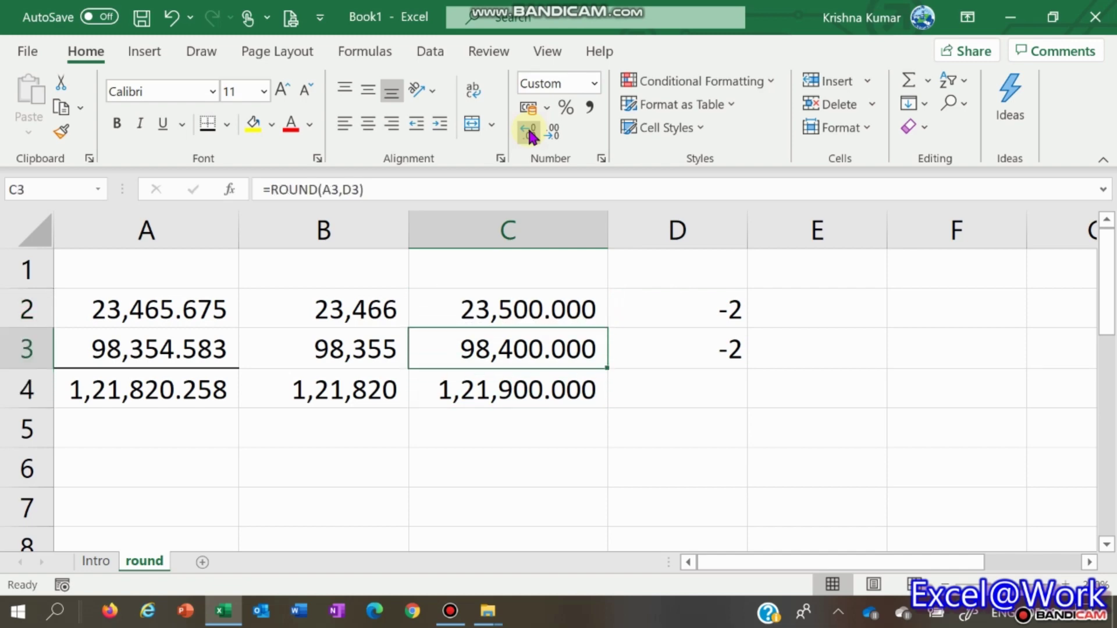
key(Up)
key(Right)
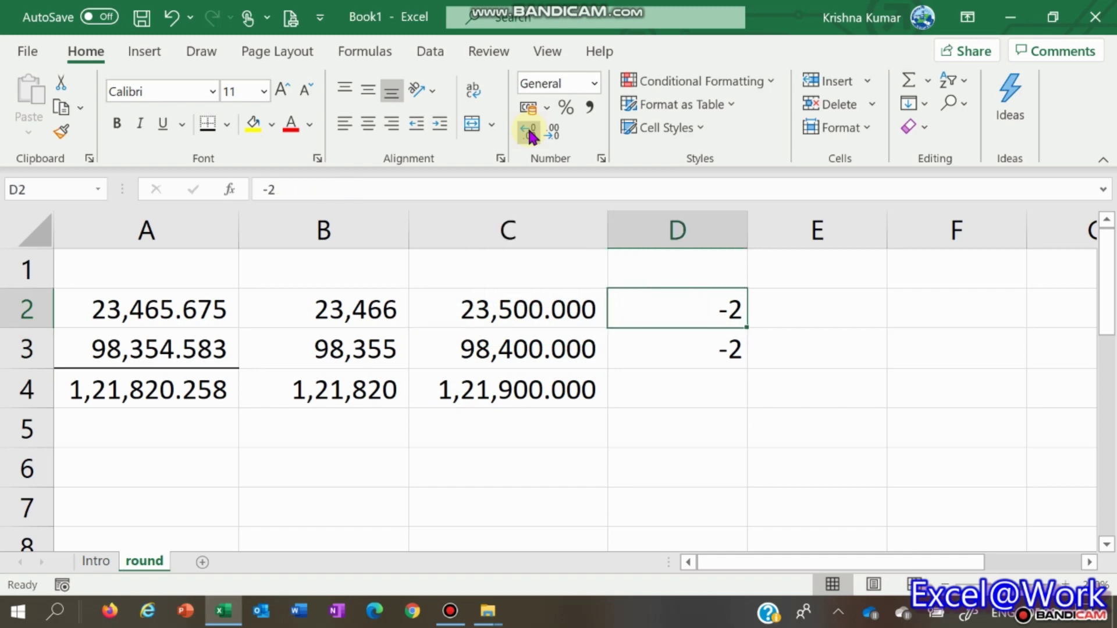
key(Down)
key(Down)
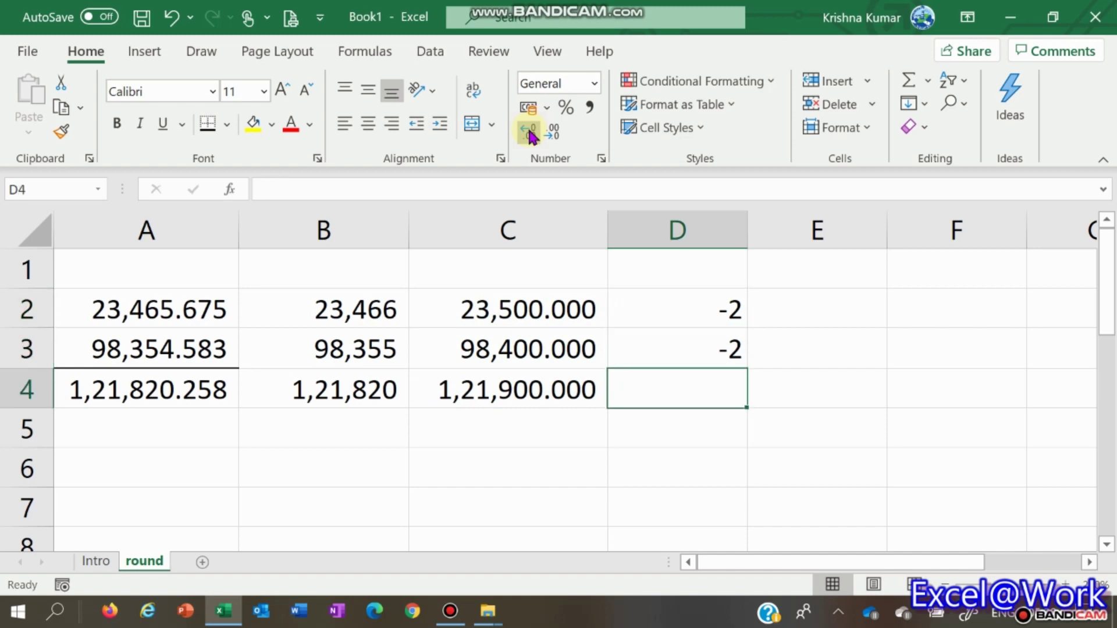
key(Left)
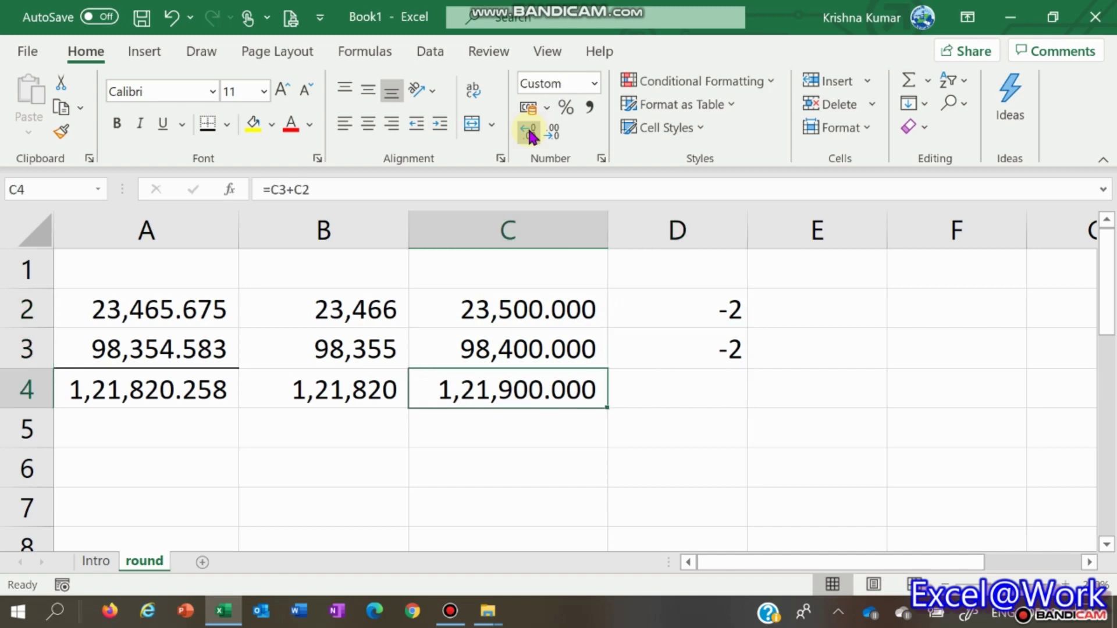